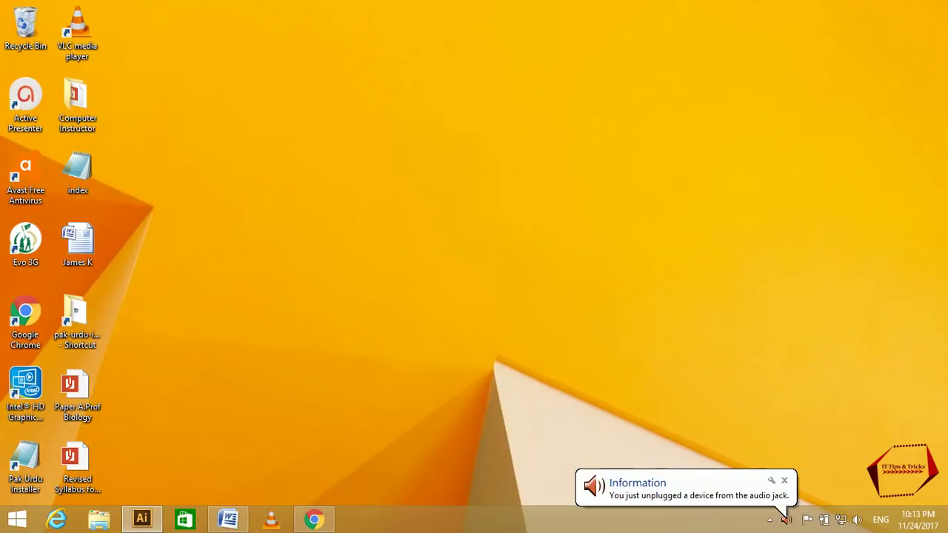
Step: Bring Word forward, close the logo document and create a new blank document
{"action": "key", "text": "super+i"}
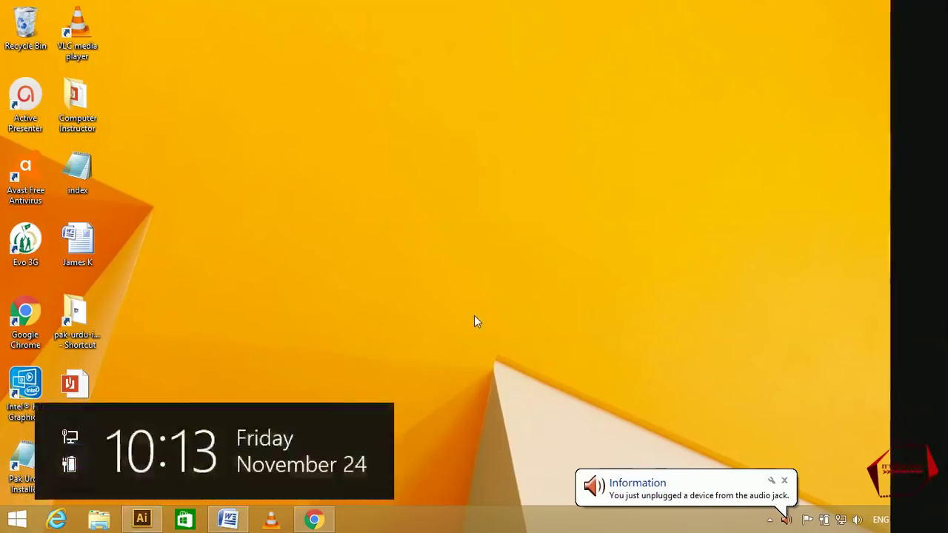
{"action": "left_click", "coordinate": [268, 381]}
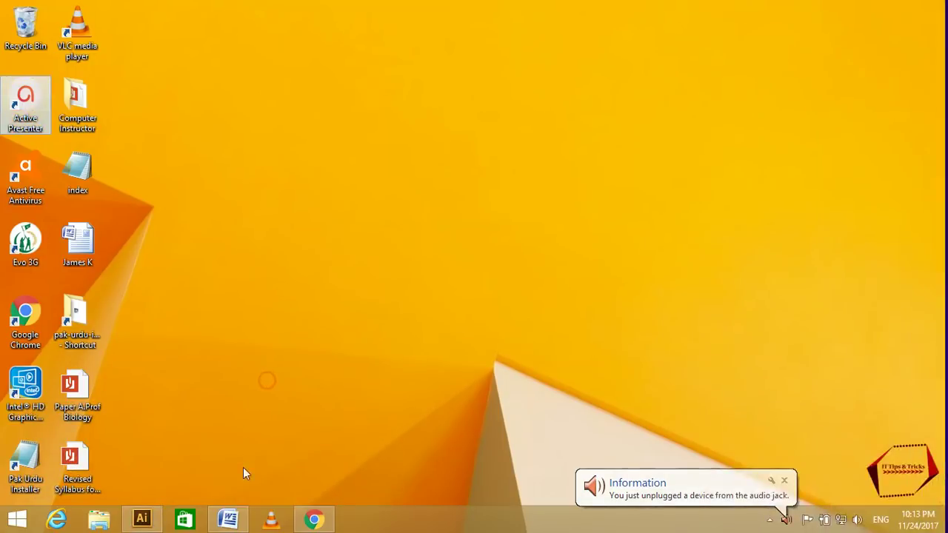
{"action": "left_click", "coordinate": [228, 518]}
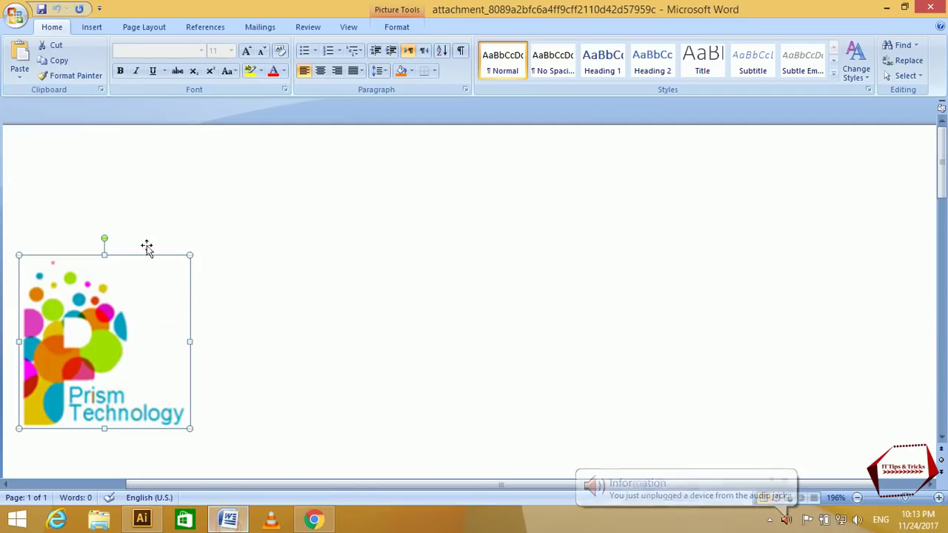
{"action": "left_click", "coordinate": [22, 15]}
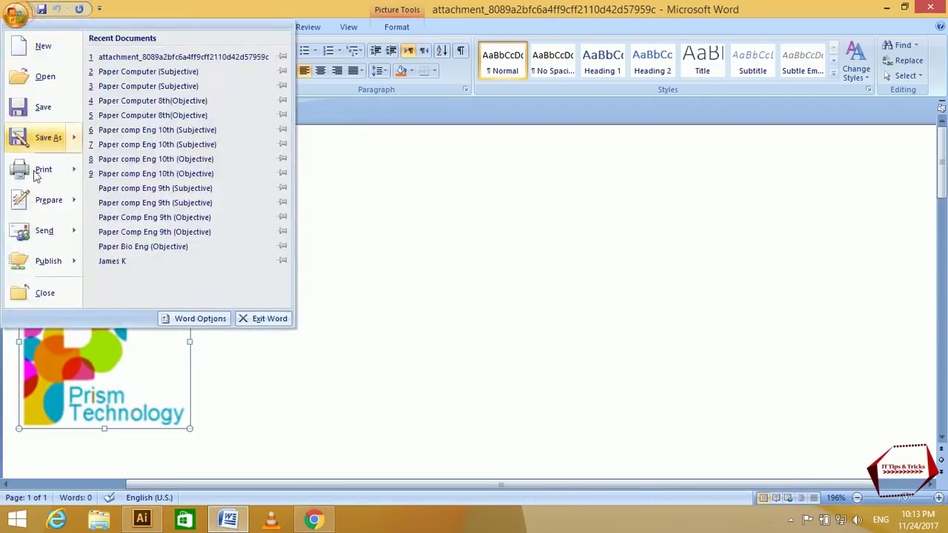
{"action": "left_click", "coordinate": [39, 297]}
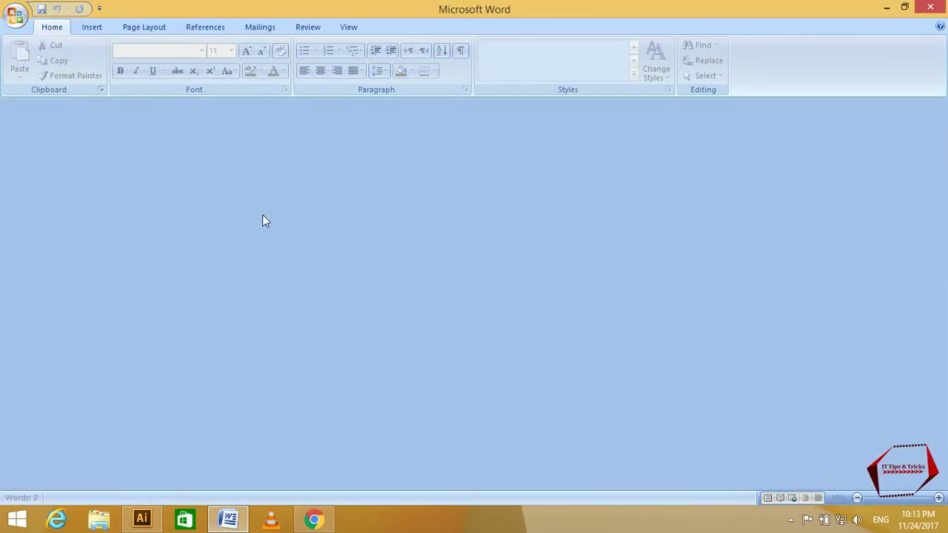
{"action": "left_click", "coordinate": [15, 15]}
{"action": "left_click", "coordinate": [42, 45]}
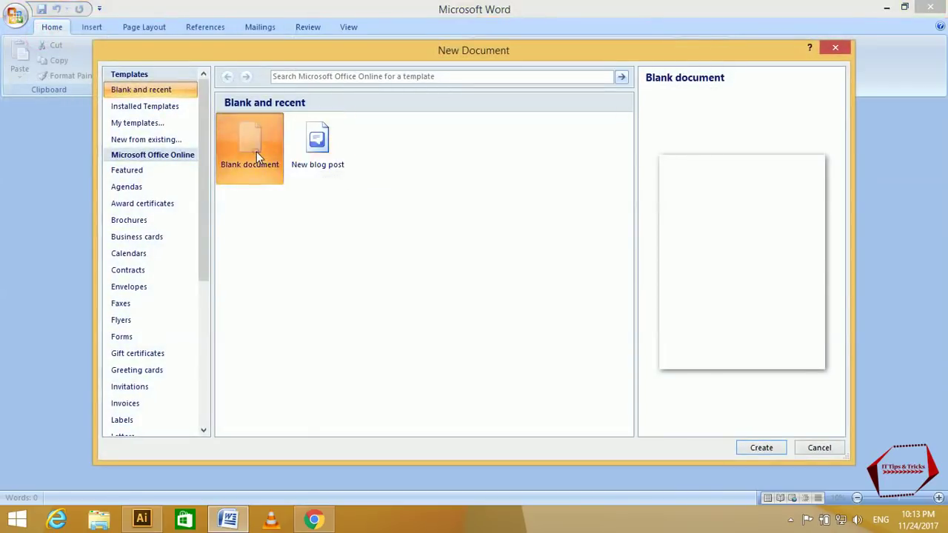
{"action": "double_click", "coordinate": [256, 151]}
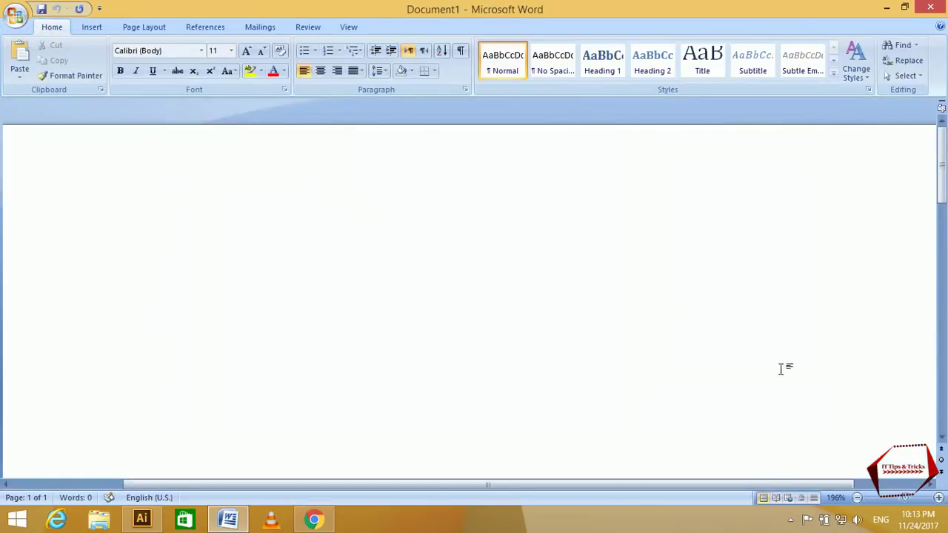
Step: Zoom the page to 124%, then type and select the line 'How are you?'
{"action": "left_click", "coordinate": [866, 499]}
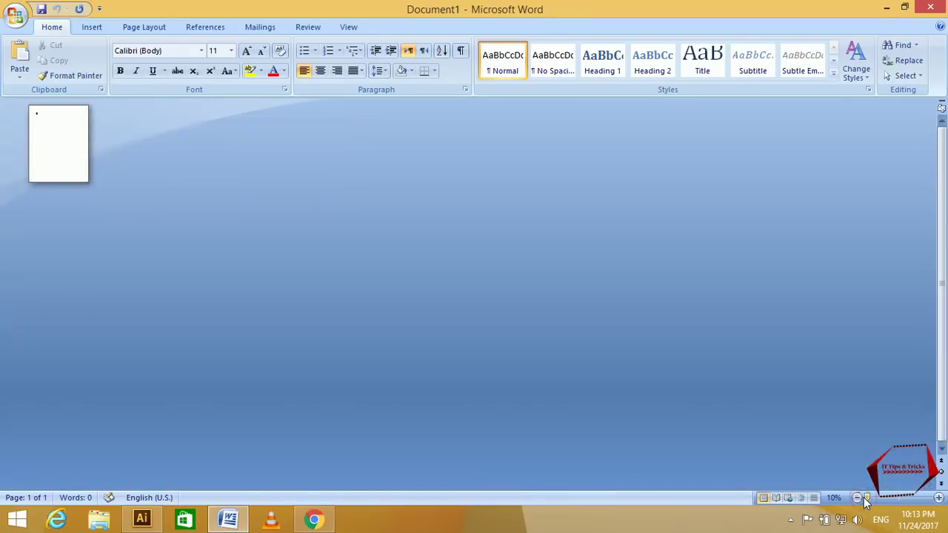
{"action": "left_click", "coordinate": [901, 501]}
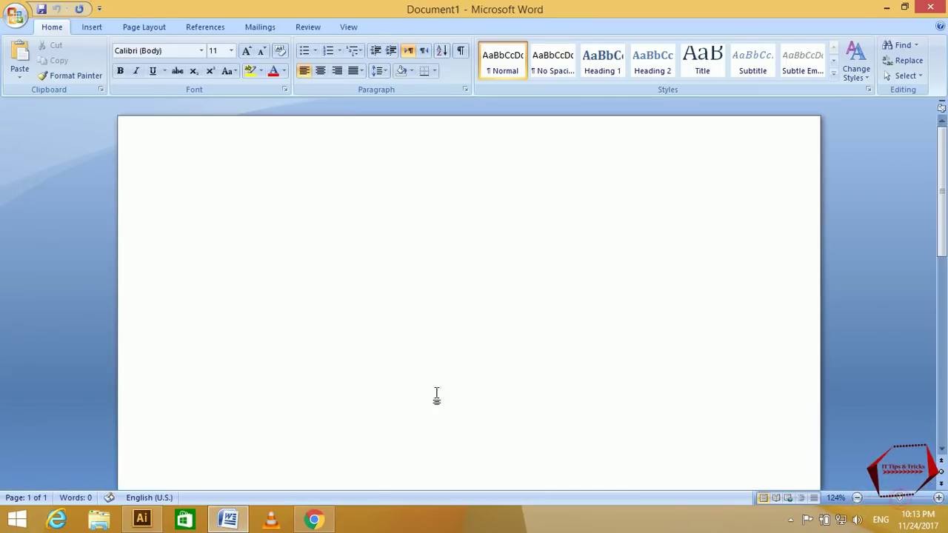
{"action": "type", "text": "j"}
{"action": "key", "text": "BackSpace"}
{"action": "type", "text": "How are you?"}
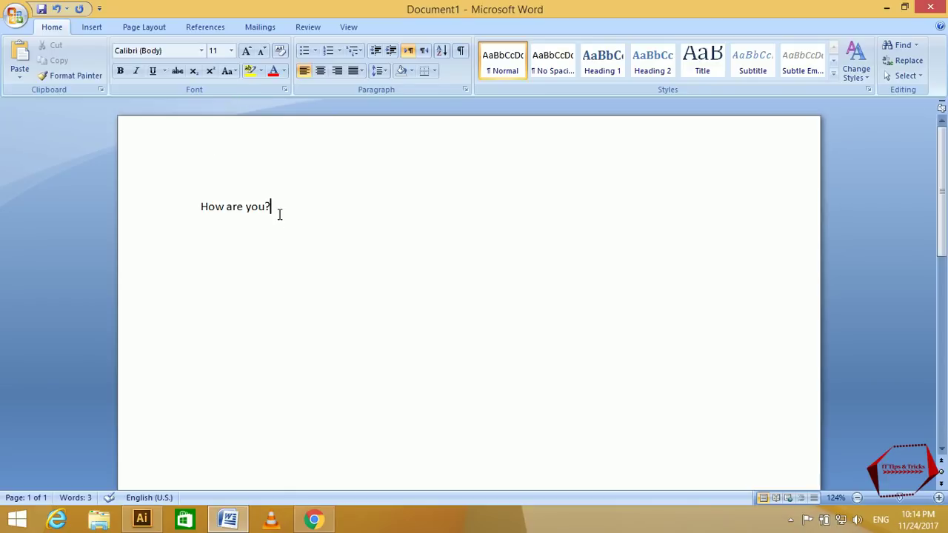
{"action": "left_click_drag", "start_coordinate": [278, 212], "coordinate": [148, 210]}
{"action": "left_click", "coordinate": [329, 524]}
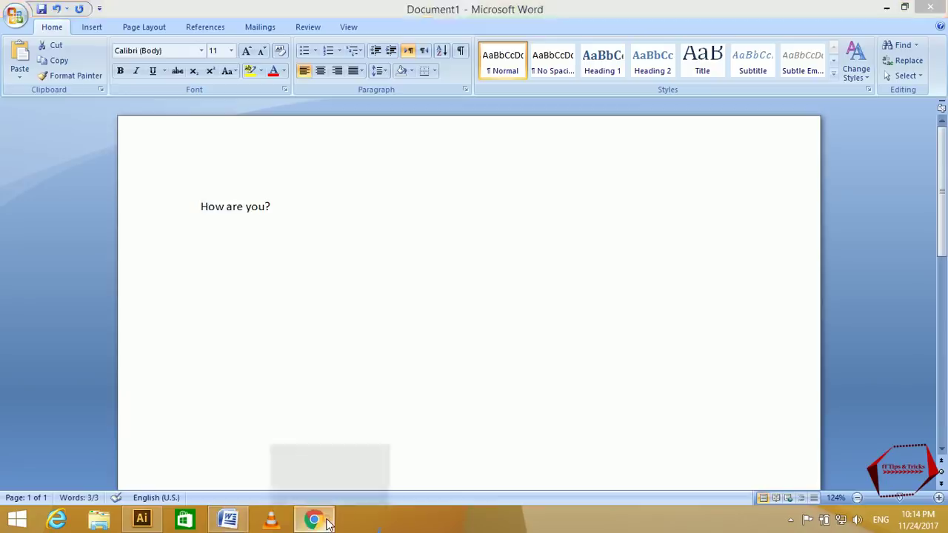
Step: Search Google in a new tab for 'pak urdu installer free download'
{"action": "left_click", "coordinate": [157, 11]}
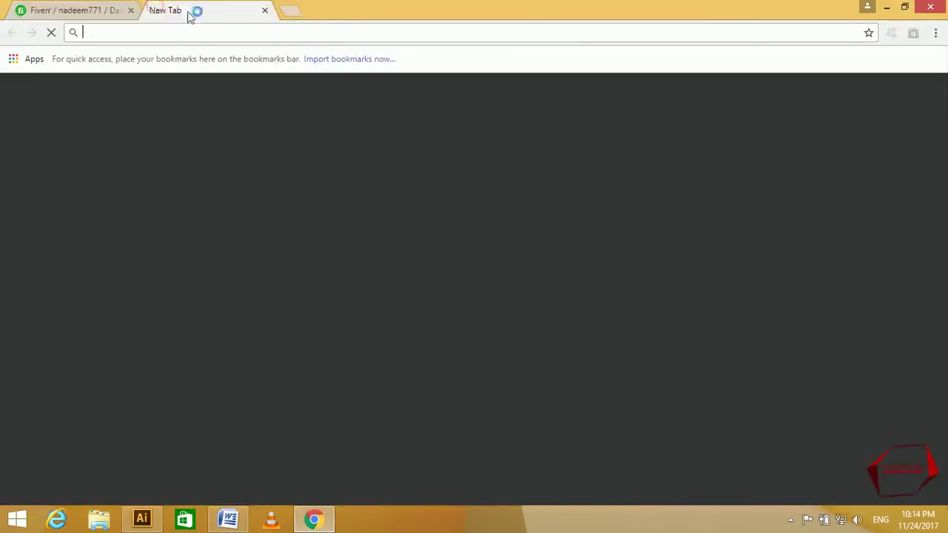
{"action": "left_click", "coordinate": [306, 274]}
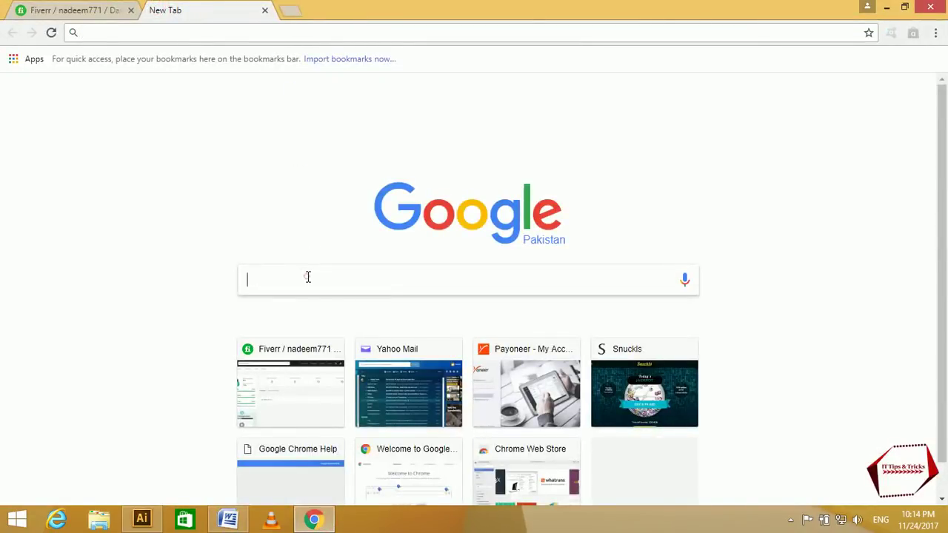
{"action": "type", "text": "g"}
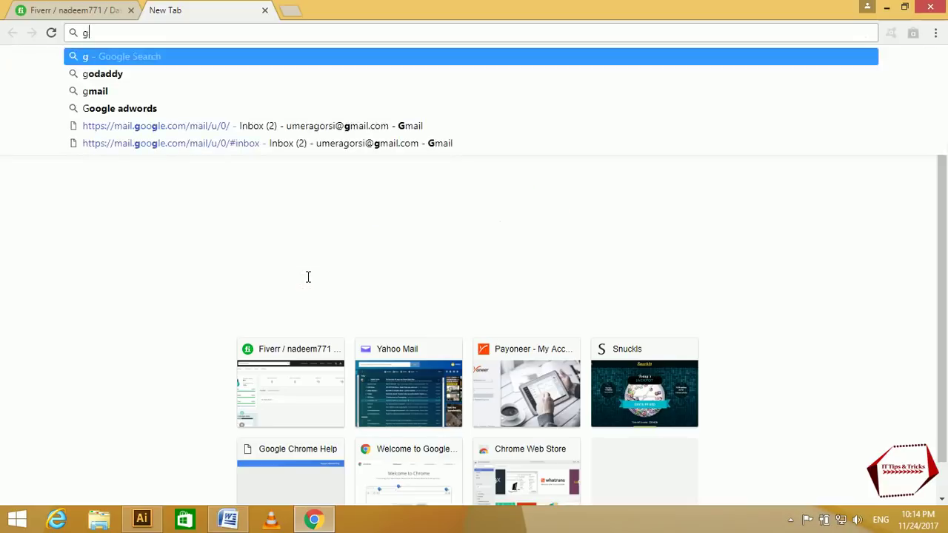
{"action": "key", "text": "BackSpace"}
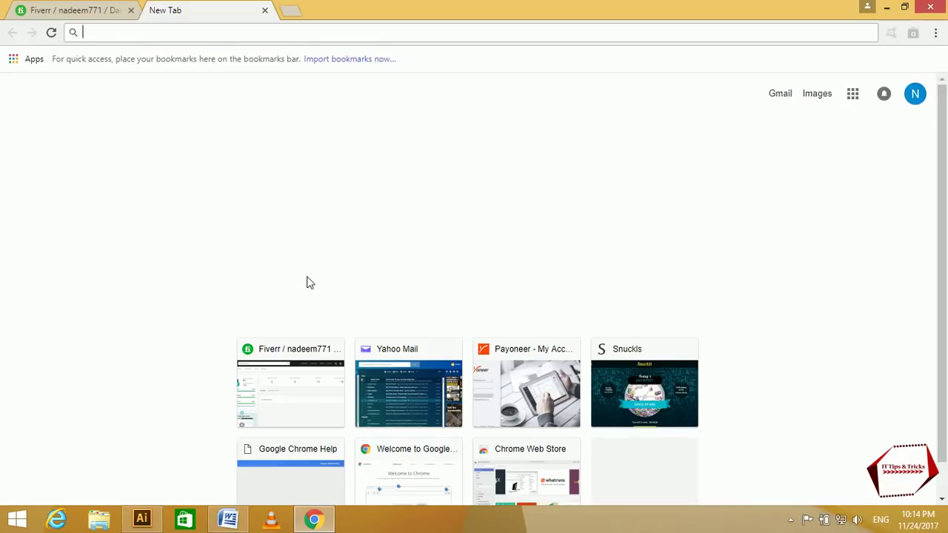
{"action": "type", "text": "pak urdu ins"}
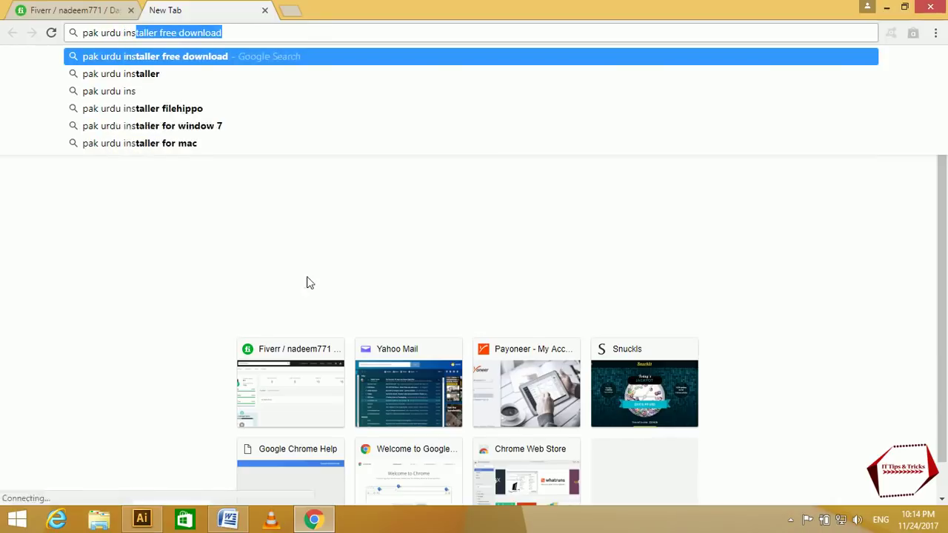
{"action": "key", "text": "Return"}
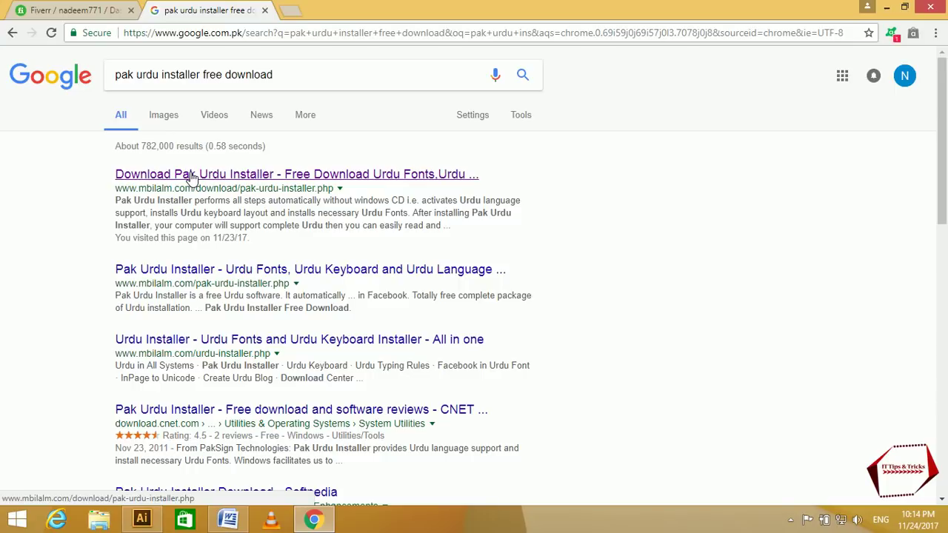
Step: View the first result's Pak Urdu Installer page, then close both tabs and minimize Chrome
{"action": "right_click", "coordinate": [196, 177]}
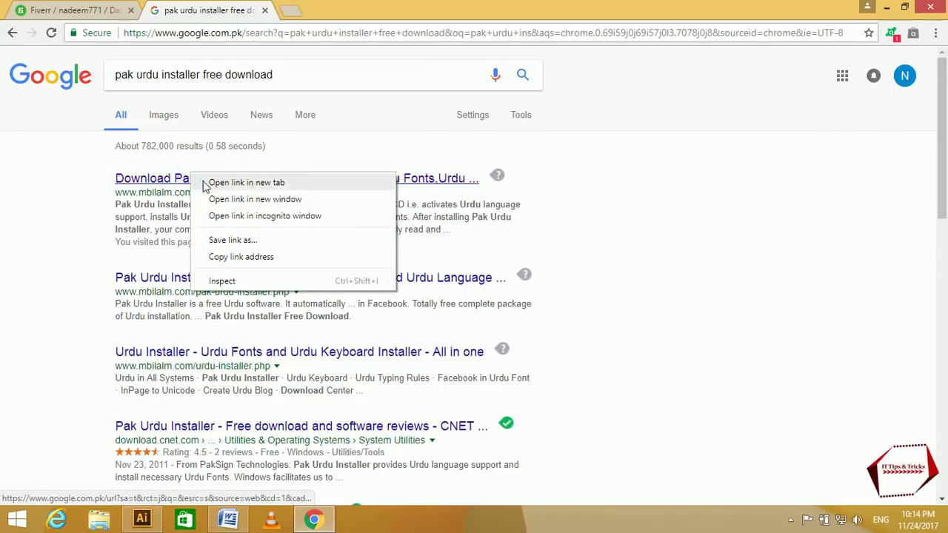
{"action": "left_click", "coordinate": [206, 185]}
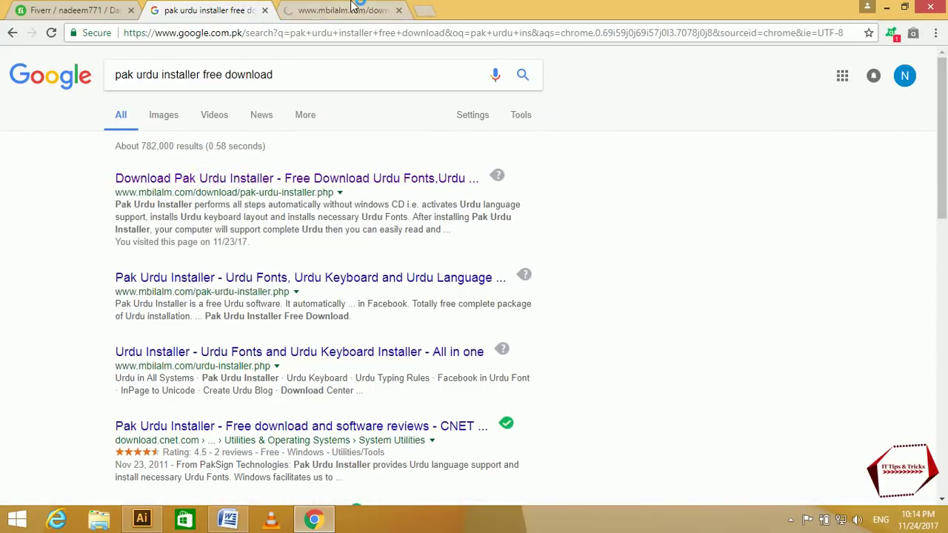
{"action": "left_click", "coordinate": [353, 7]}
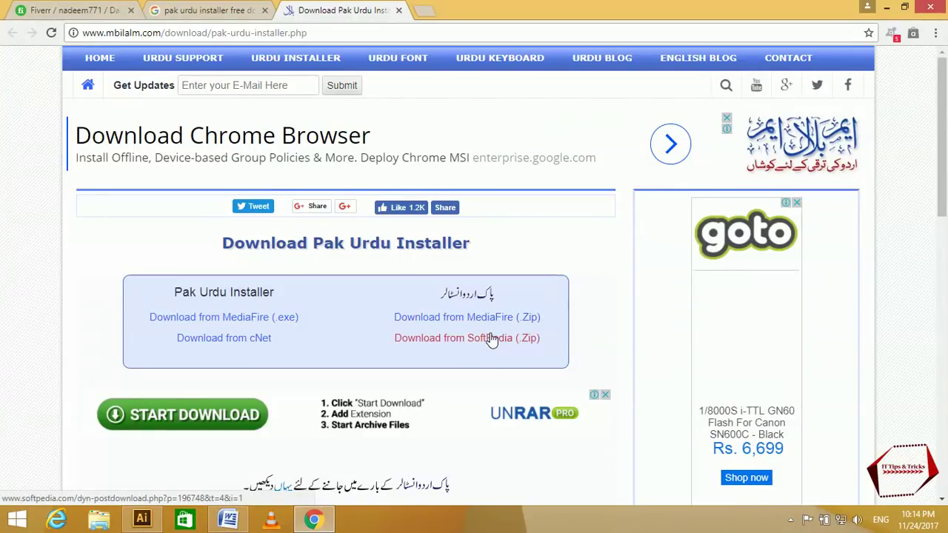
{"action": "left_click", "coordinate": [398, 11]}
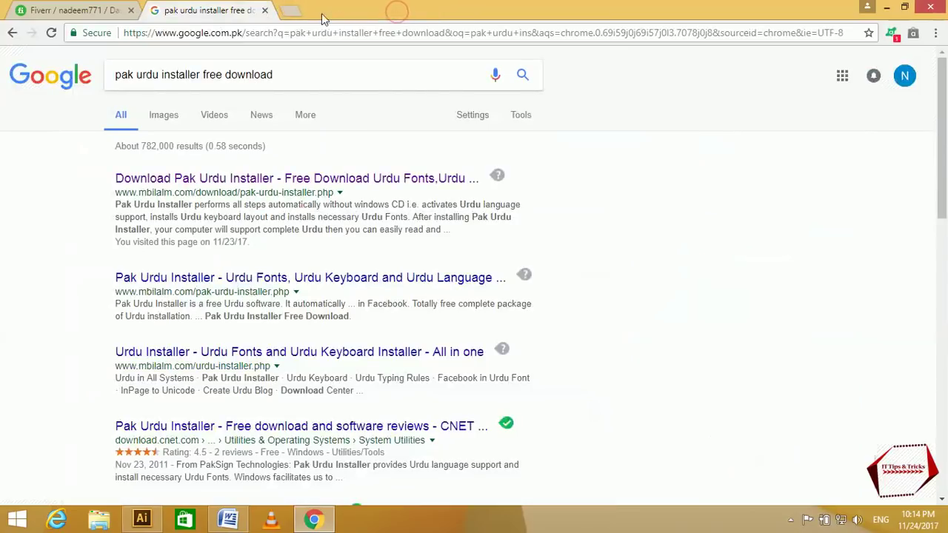
{"action": "left_click", "coordinate": [264, 10]}
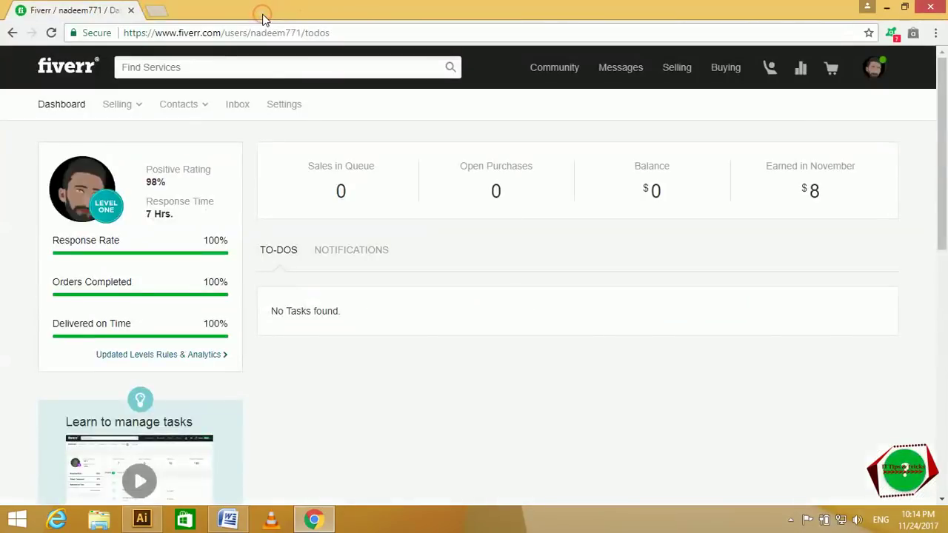
{"action": "left_click", "coordinate": [887, 7]}
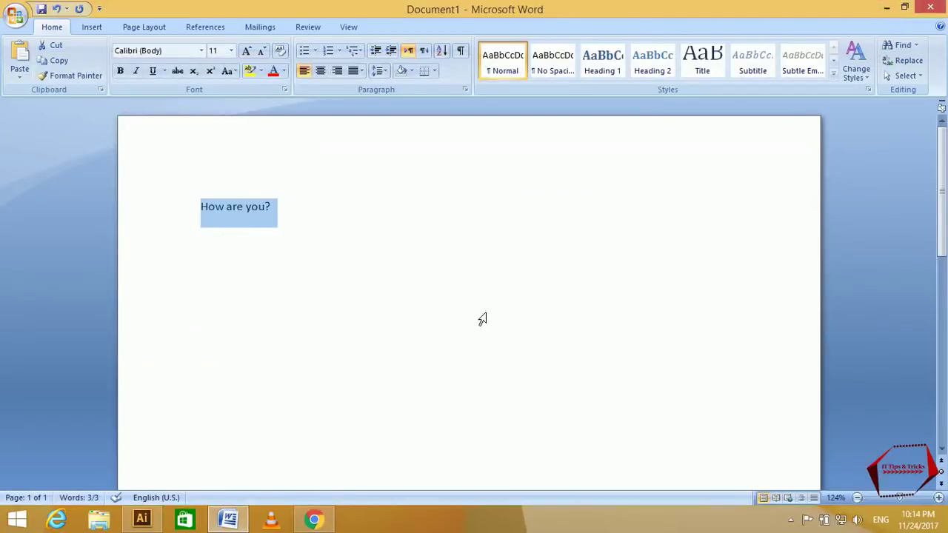
Step: Quit Word without saving or keeping clipboard text, then open the pak-urdu-installer folder
{"action": "left_click", "coordinate": [930, 7]}
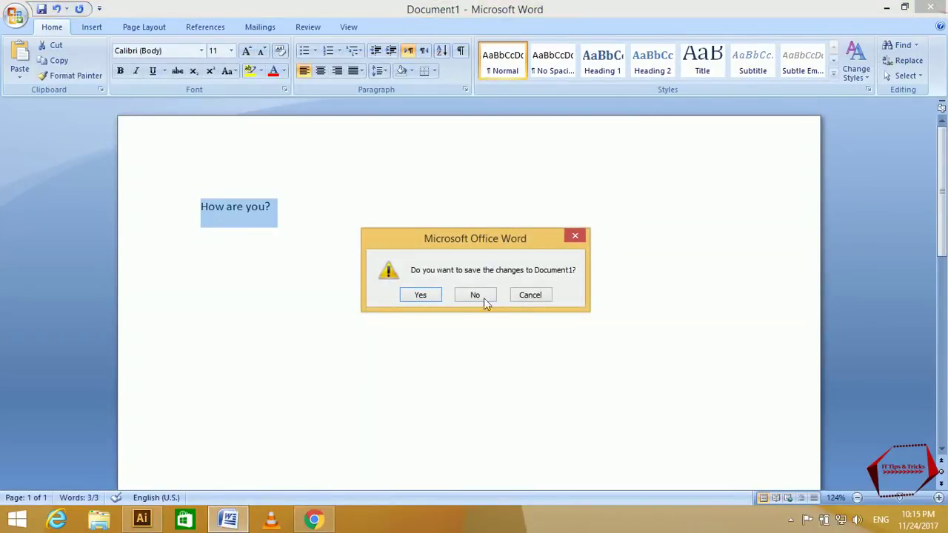
{"action": "left_click", "coordinate": [482, 296]}
{"action": "left_click", "coordinate": [467, 294]}
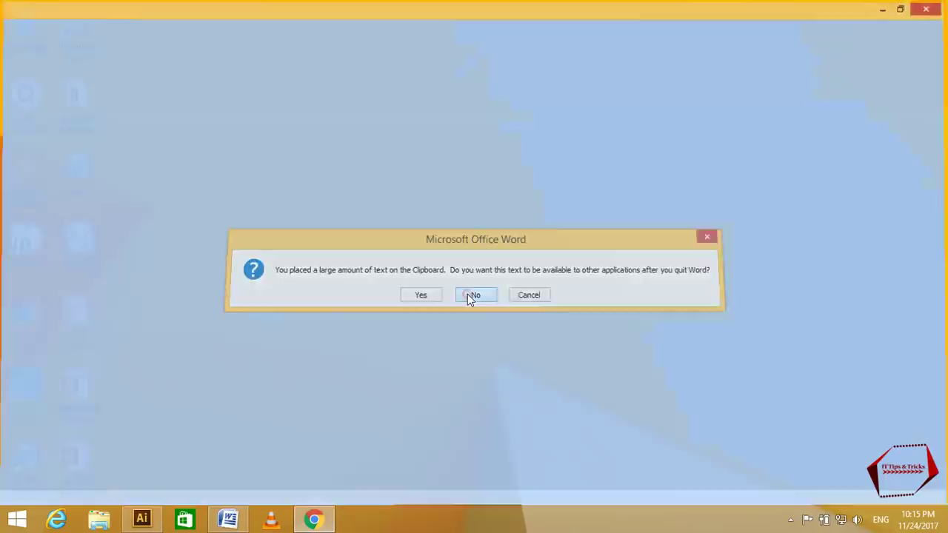
{"action": "double_click", "coordinate": [84, 321]}
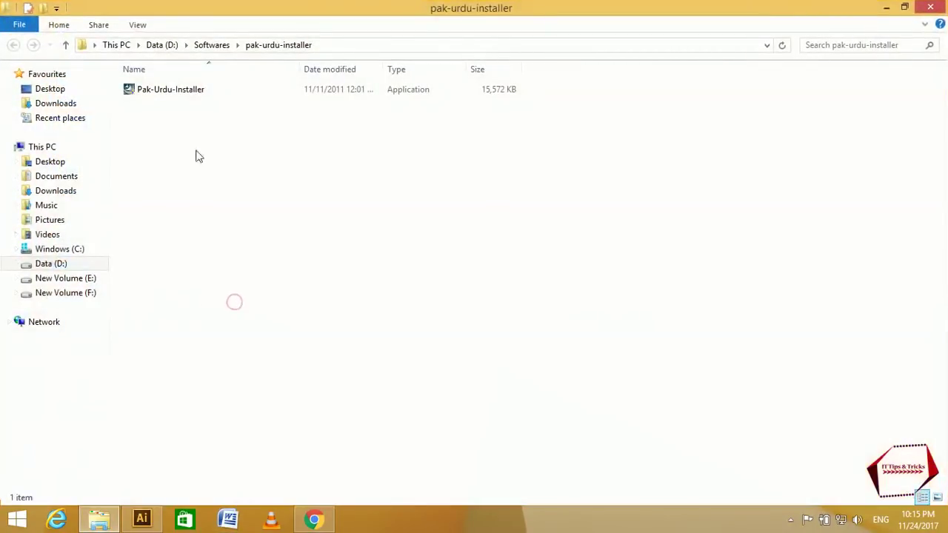
Step: Run Pak-Urdu-Installer through its wizard, choosing 'No, I will restart later' before finishing
{"action": "left_click", "coordinate": [179, 95]}
{"action": "double_click", "coordinate": [179, 94]}
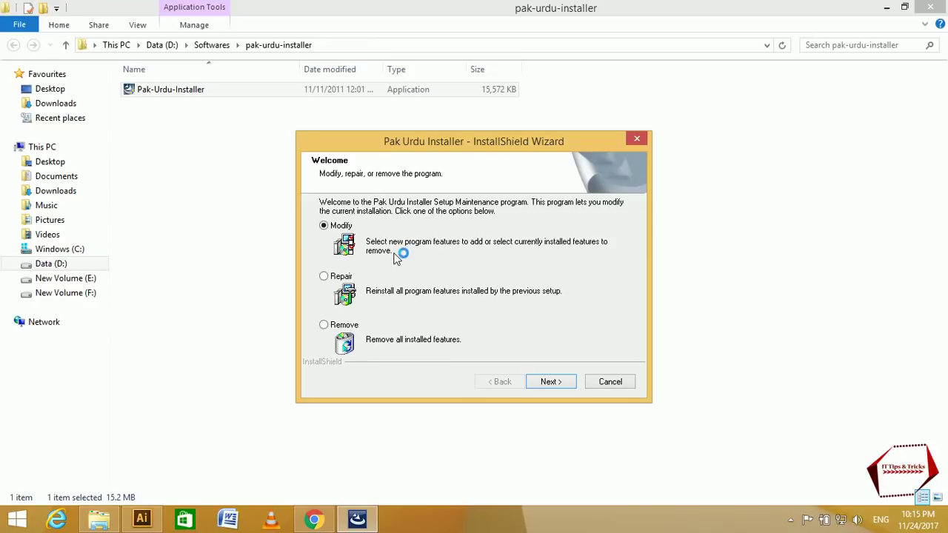
{"action": "left_click", "coordinate": [551, 380]}
{"action": "left_click", "coordinate": [551, 380]}
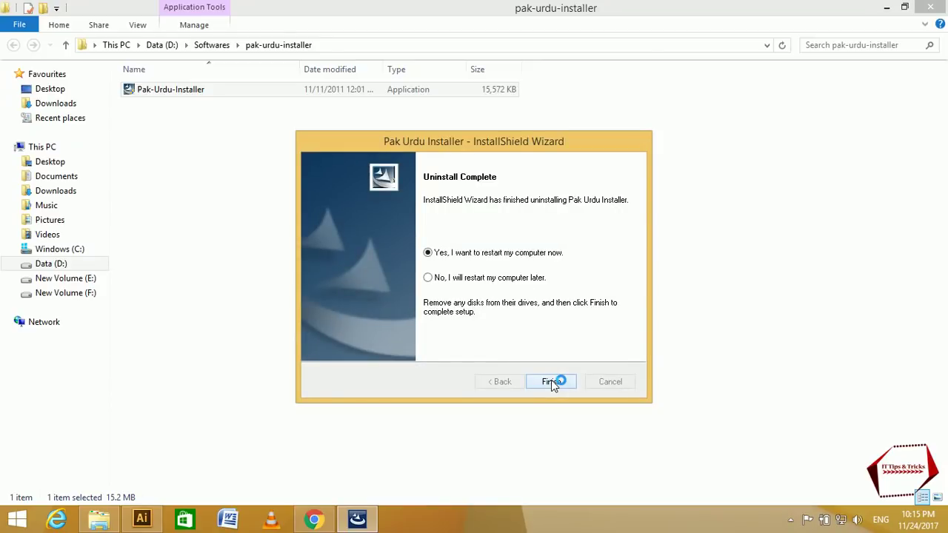
{"action": "left_click", "coordinate": [459, 277]}
{"action": "left_click", "coordinate": [548, 383]}
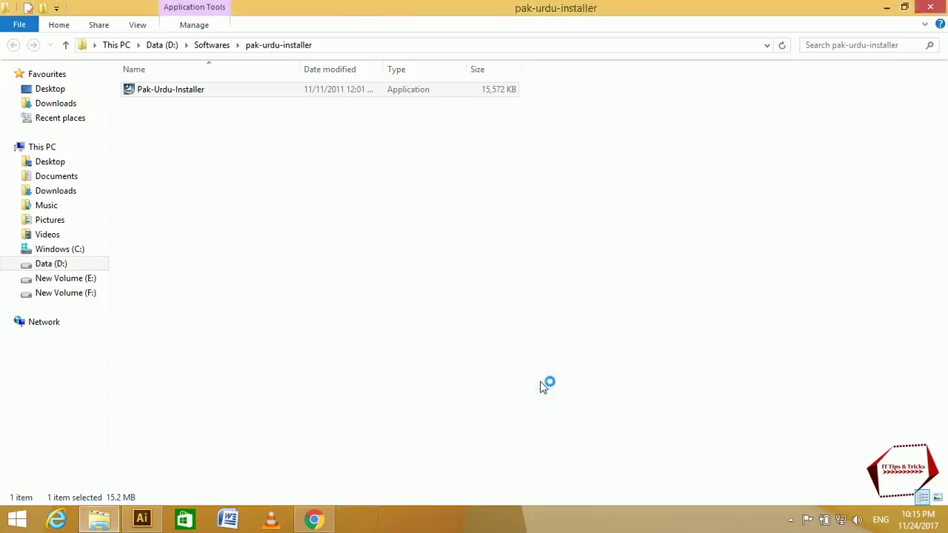
{"action": "left_click", "coordinate": [363, 245]}
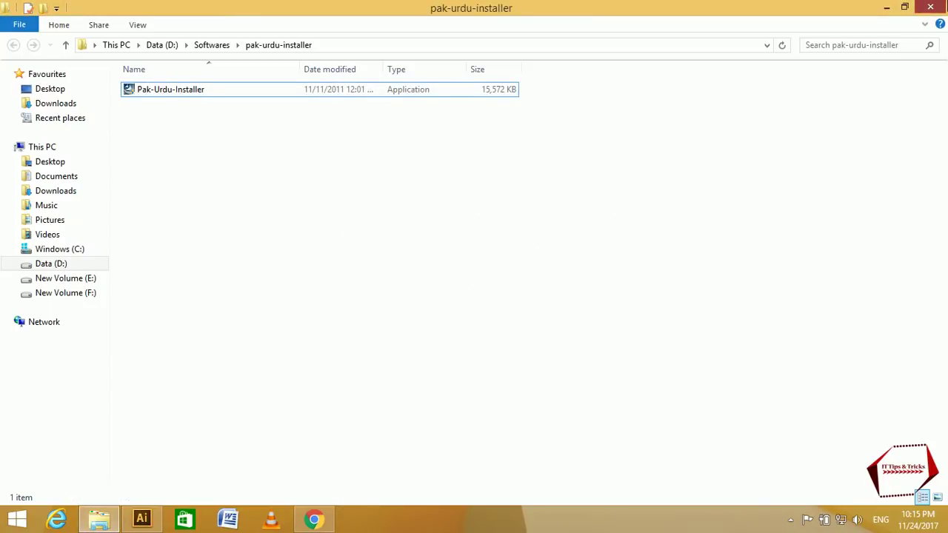
{"action": "key", "text": "super+d"}
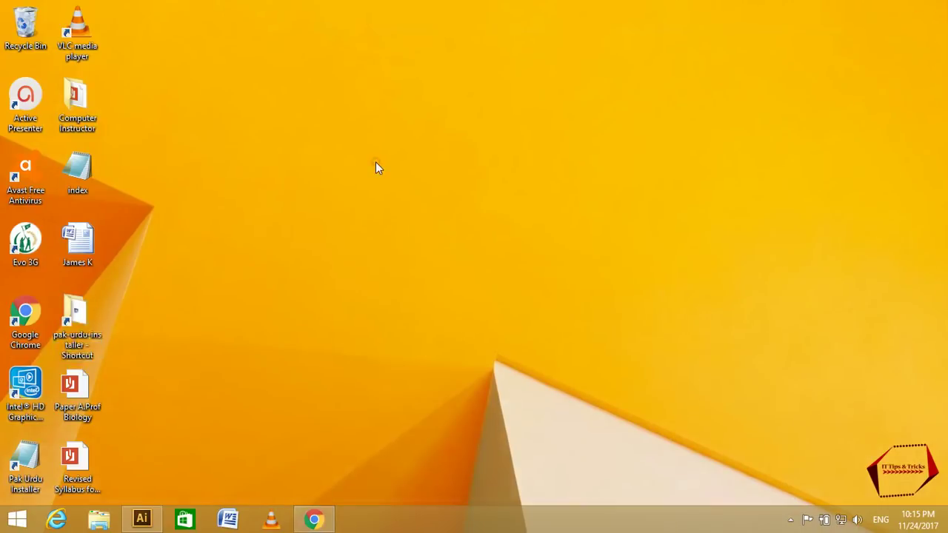
Step: Refresh the desktop twice from its right-click menu
{"action": "right_click", "coordinate": [376, 162]}
{"action": "left_click", "coordinate": [404, 202]}
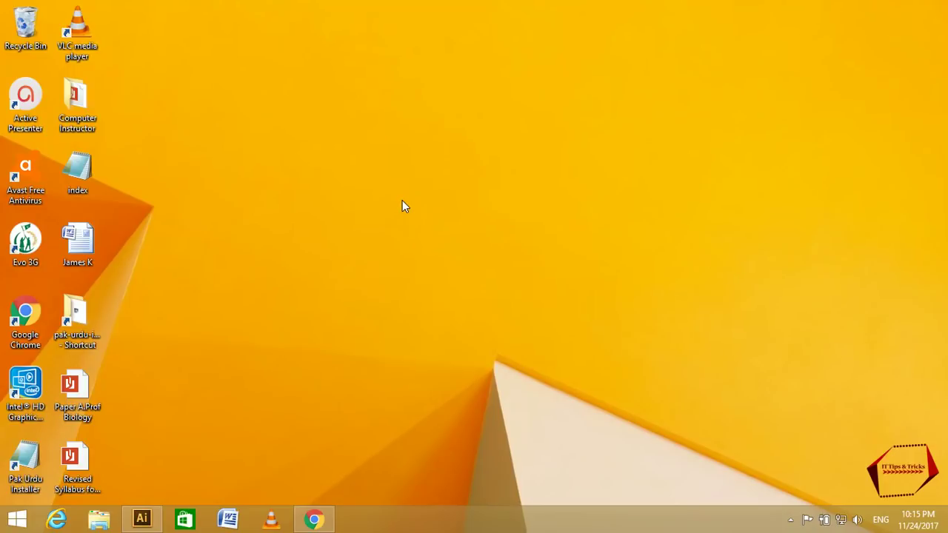
{"action": "right_click", "coordinate": [402, 201]}
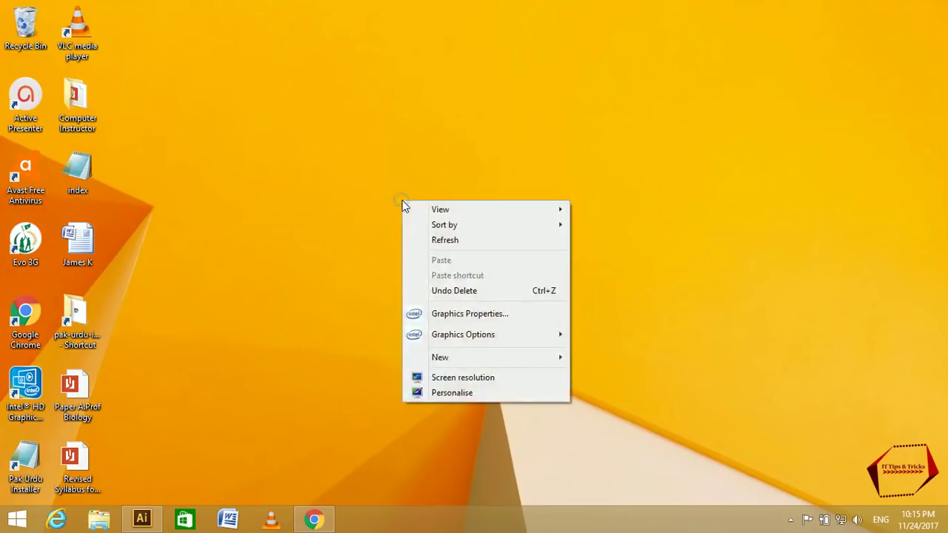
{"action": "left_click", "coordinate": [432, 241]}
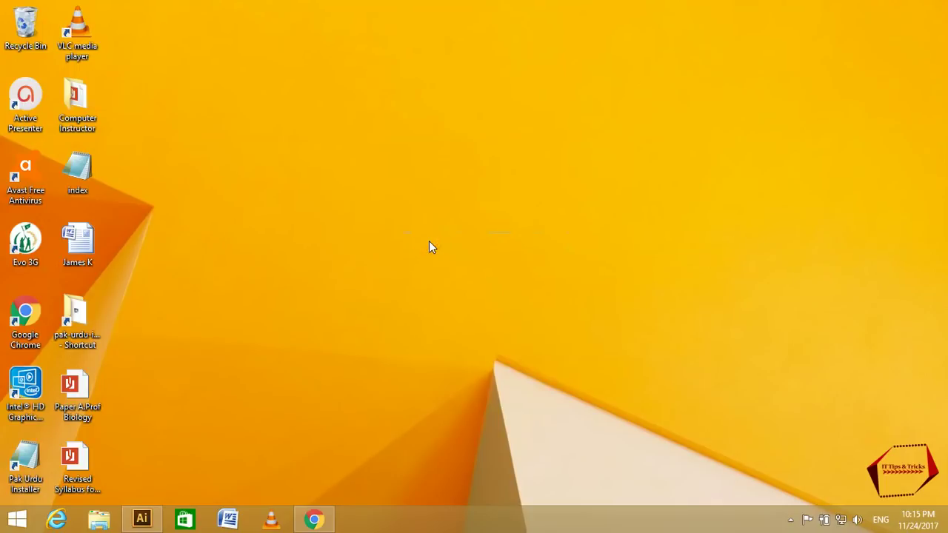
Step: Switch the keyboard input language from ENG to Urdu (Pakistan)
{"action": "left_click", "coordinate": [881, 522]}
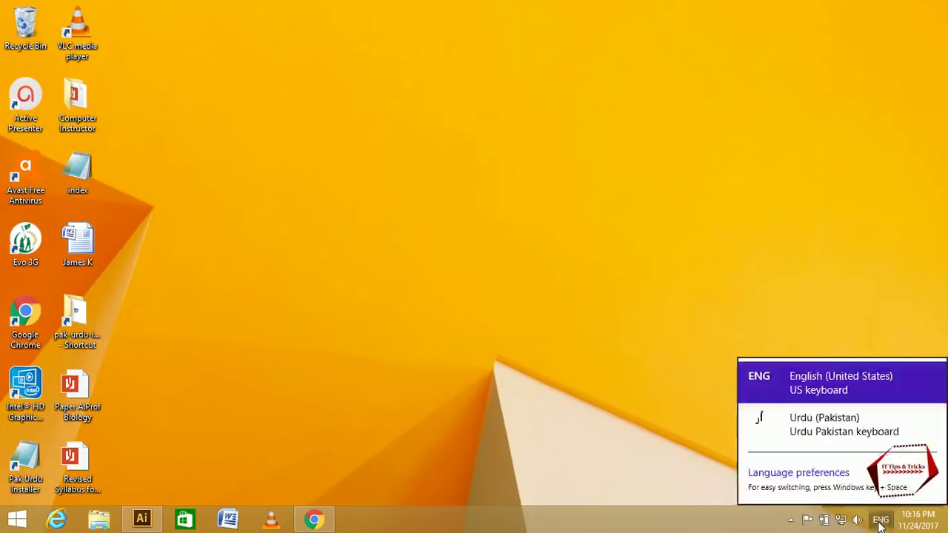
{"action": "left_click", "coordinate": [830, 427]}
{"action": "left_click", "coordinate": [231, 520]}
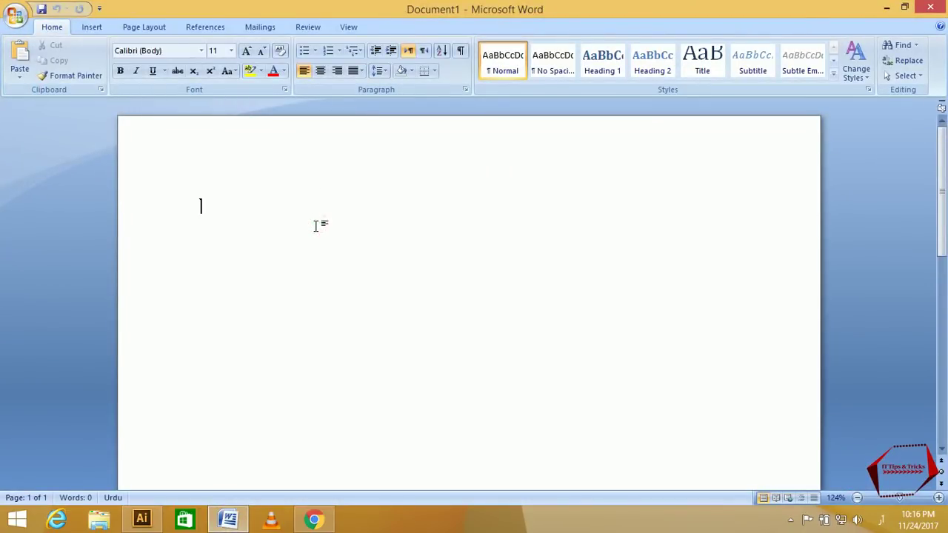
Step: Right-align the paragraph, type test Urdu letters like ا ب پ ت, then erase them
{"action": "left_click", "coordinate": [337, 70]}
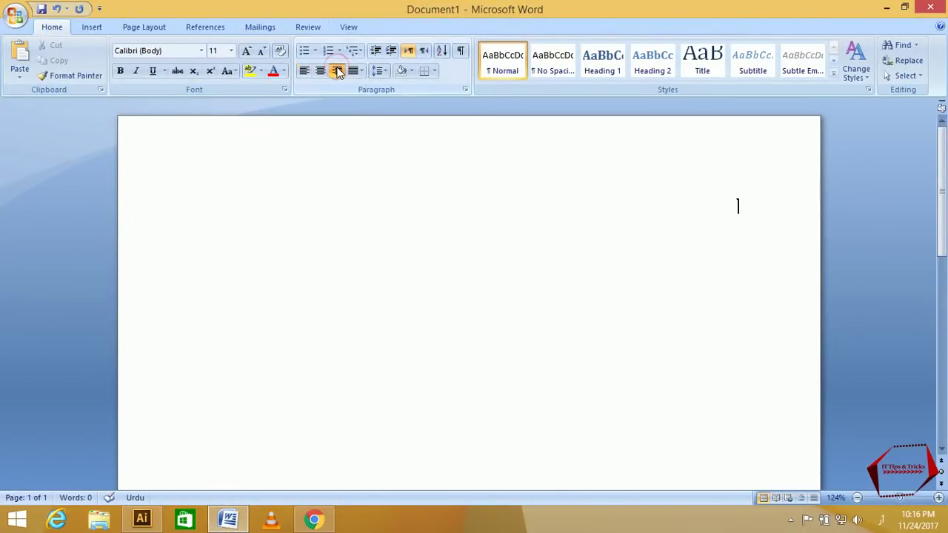
{"action": "type", "text": "ا "}
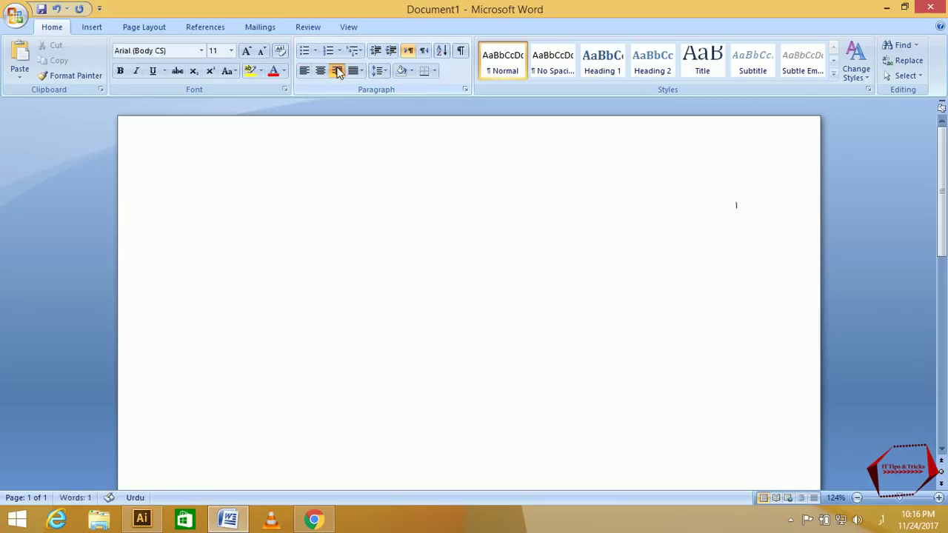
{"action": "type", "text": "ب"}
{"action": "type", "text": " پ ت ٹ ژ"}
{"action": "key", "text": "BackSpace"}
{"action": "type", "text": "ث"}
{"action": "key", "text": "BackSpace"}
{"action": "type", "text": "طث"}
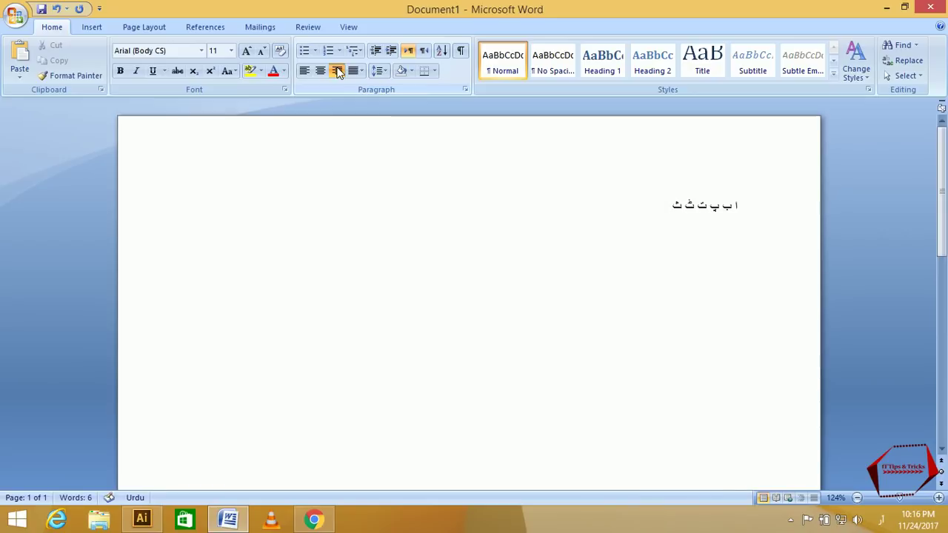
{"action": "type", "text": " چ"}
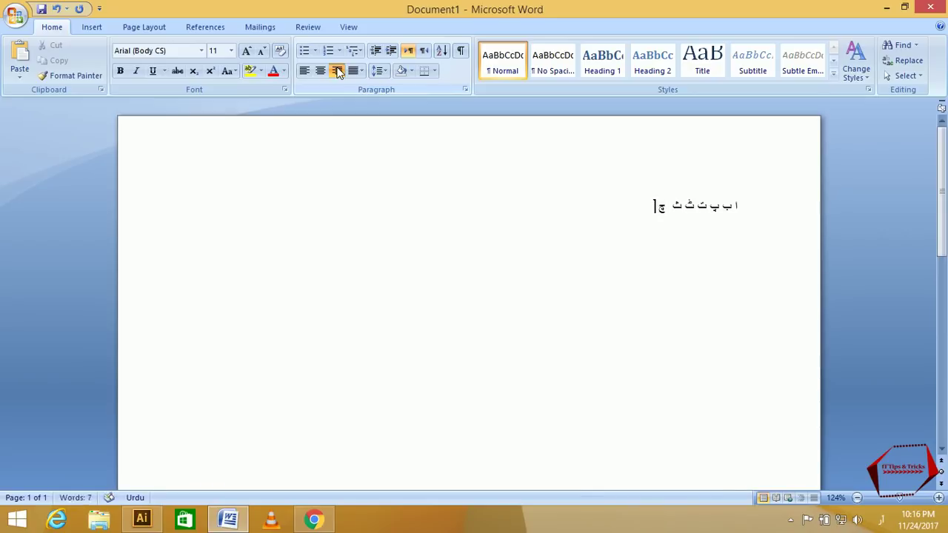
{"action": "key", "text": "BackSpace"}
{"action": "type", "text": "ج چ"}
{"action": "type", "text": " ح"}
{"action": "type", "text": " خ د"}
{"action": "key", "text": "BackSpace"}
{"action": "key", "text": "BackSpace"}
{"action": "key", "text": "BackSpace"}
{"action": "key", "text": "BackSpace"}
{"action": "key", "text": "BackSpace"}
{"action": "key", "text": "BackSpace"}
{"action": "key", "text": "BackSpace"}
{"action": "key", "text": "BackSpace"}
{"action": "key", "text": "BackSpace"}
{"action": "left_click", "coordinate": [87, 28]}
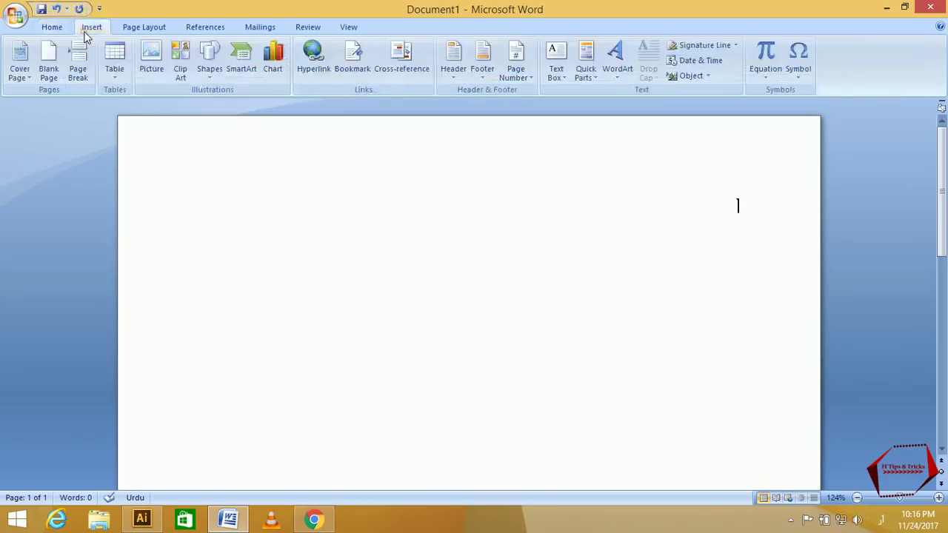
Step: Insert a one-row, two-column table and place the cursor in the right cell for Urdu
{"action": "left_click", "coordinate": [122, 63]}
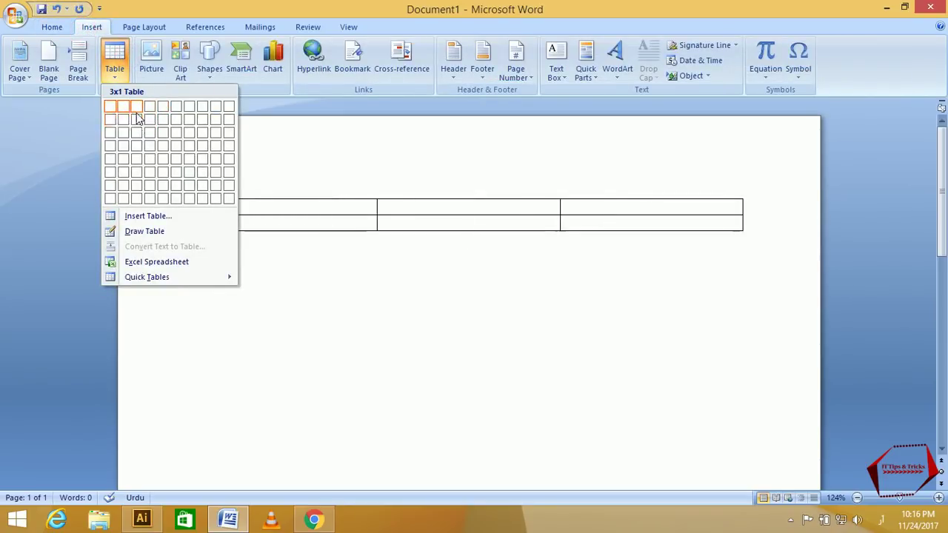
{"action": "left_click", "coordinate": [126, 111]}
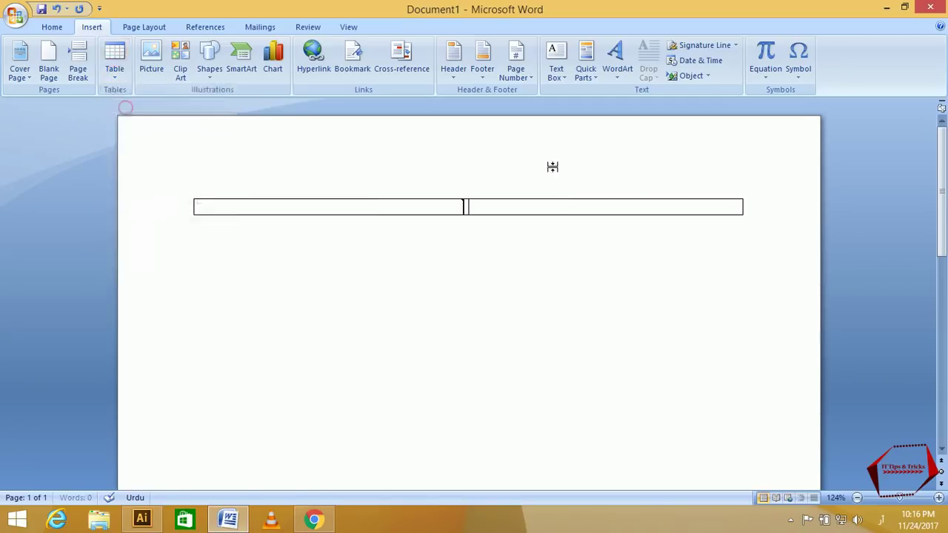
{"action": "left_click", "coordinate": [722, 207]}
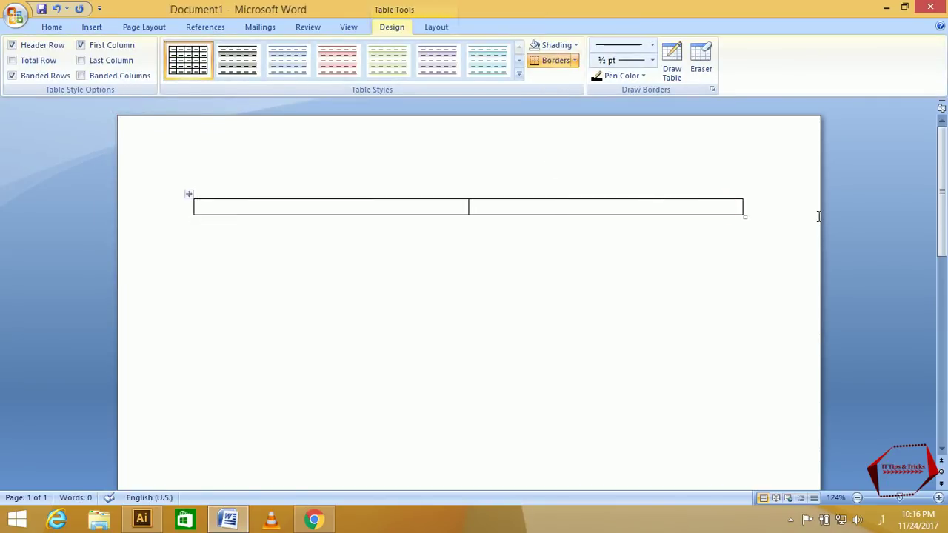
{"action": "type", "text": "1"}
{"action": "key", "text": "alt+shift"}
Step: Type '1- نظریہ پاکستان کے بارے میں آپ کیا جانتے ہیں؟' in the right cell and select it
{"action": "type", "text": "1-"}
{"action": "type", "text": "ن"}
{"action": "type", "text": "ظریہ پاکس"}
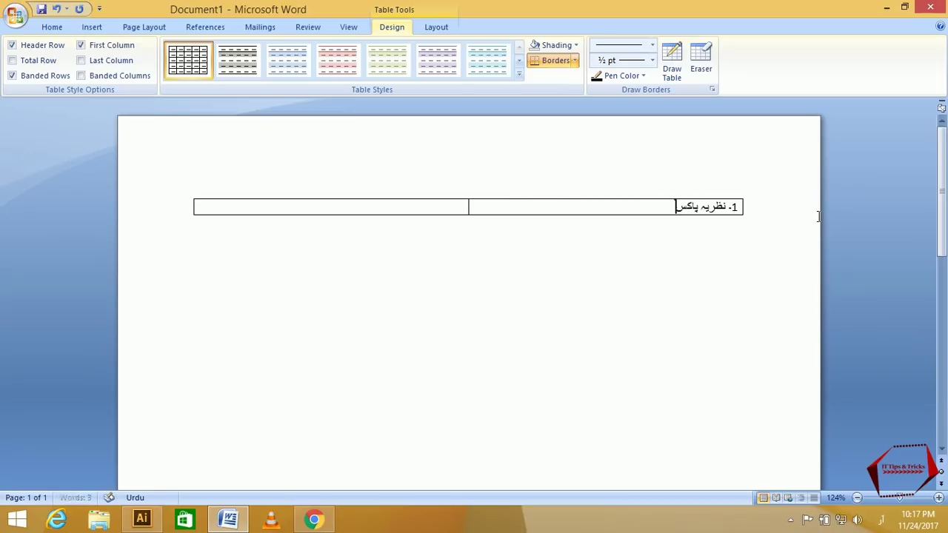
{"action": "type", "text": "تا"}
{"action": "type", "text": "ے"}
{"action": "type", "text": " بارے میں"}
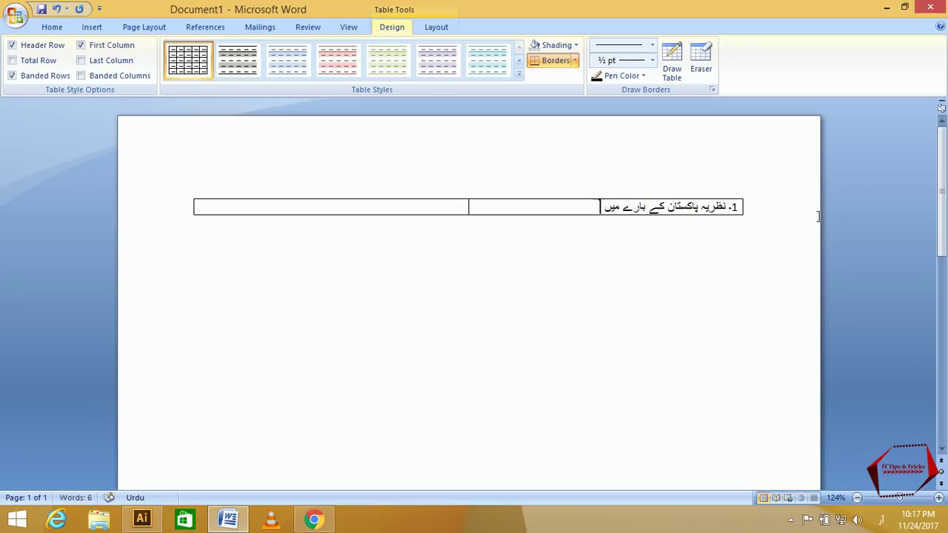
{"action": "type", "text": "پ کیا "}
{"action": "type", "text": "جن"}
{"action": "type", "text": "ت"}
{"action": "key", "text": "BackSpace"}
{"action": "key", "text": "BackSpace"}
{"action": "key", "text": "BackSpace"}
{"action": "type", "text": "انتے "}
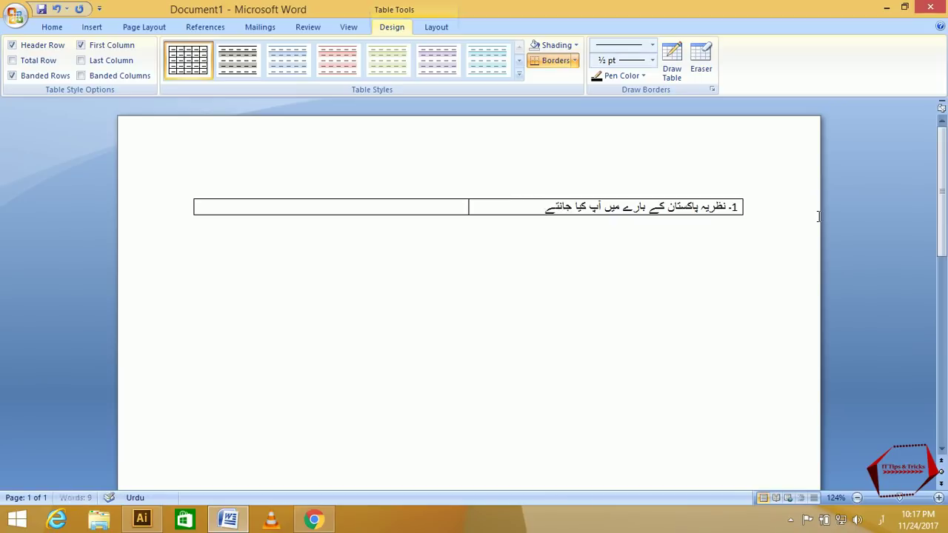
{"action": "type", "text": "ہیں"}
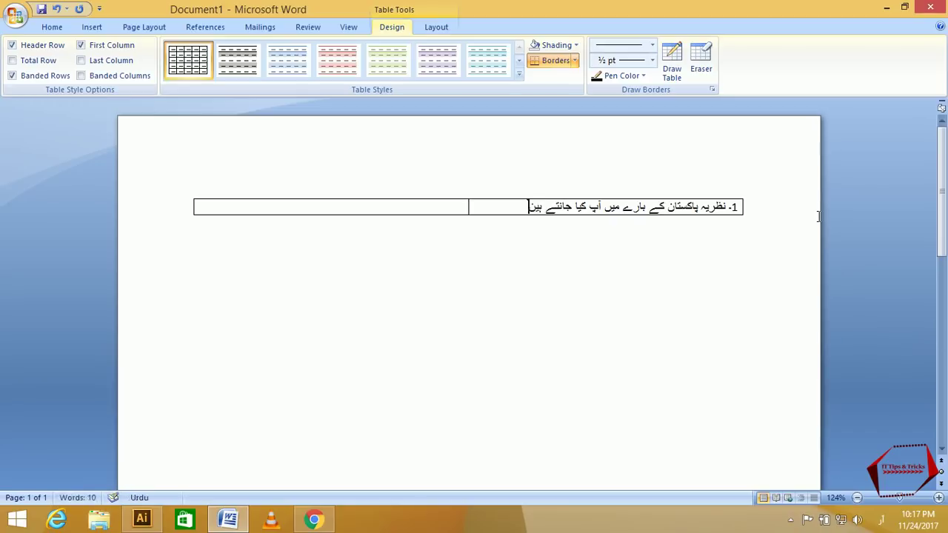
{"action": "type", "text": "؟"}
{"action": "mouse_move", "coordinate": [522, 207]}
{"action": "left_mouse_down"}
{"action": "mouse_move", "coordinate": [697, 207]}
{"action": "mouse_move", "coordinate": [520, 201]}
{"action": "left_mouse_up"}
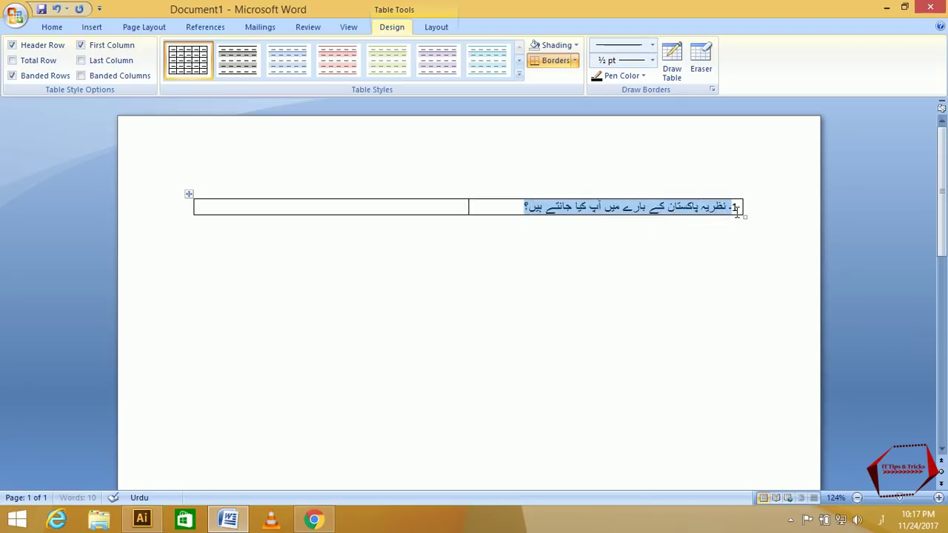
Step: Select the Urdu question and apply Cooper Std Black from the Home font list
{"action": "left_click", "coordinate": [726, 249]}
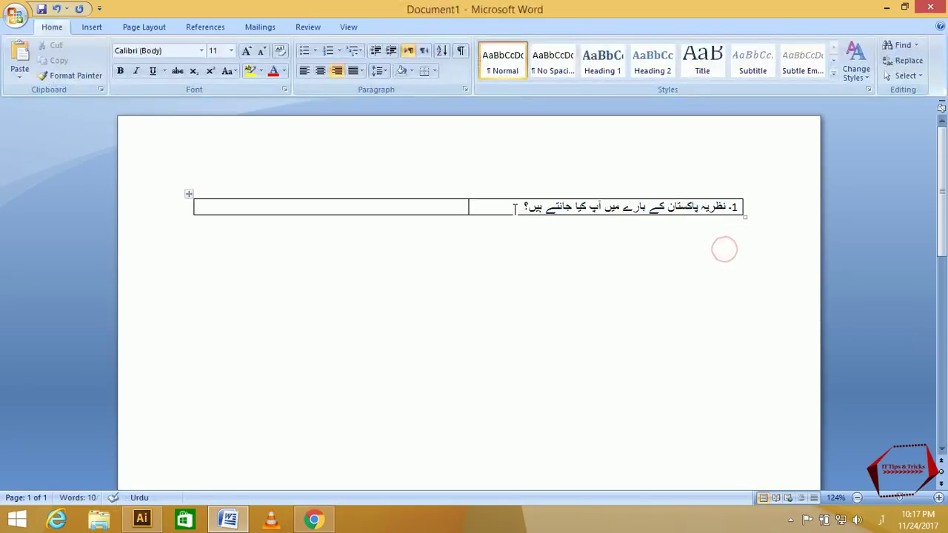
{"action": "left_click_drag", "start_coordinate": [512, 207], "coordinate": [738, 207]}
{"action": "left_click", "coordinate": [735, 207], "text": "shift"}
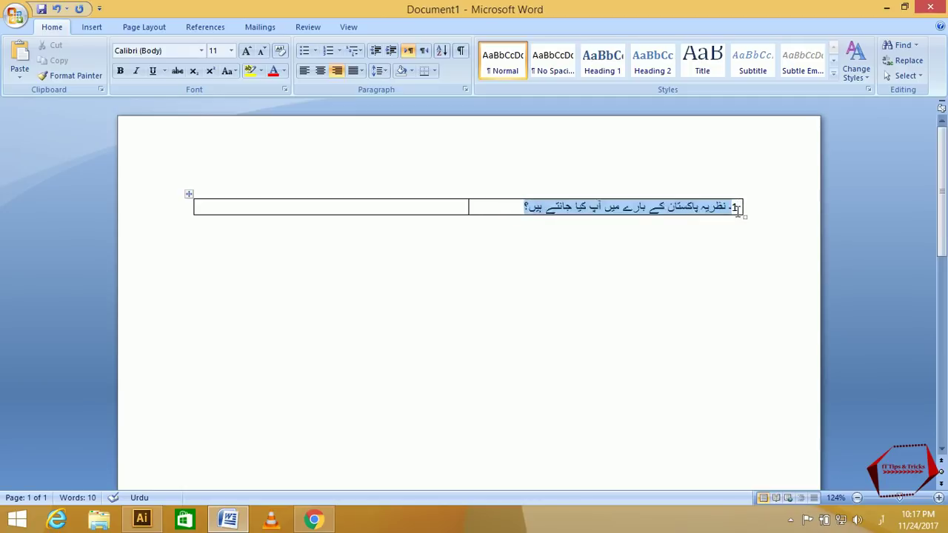
{"action": "left_click", "coordinate": [51, 28]}
{"action": "left_click", "coordinate": [181, 49]}
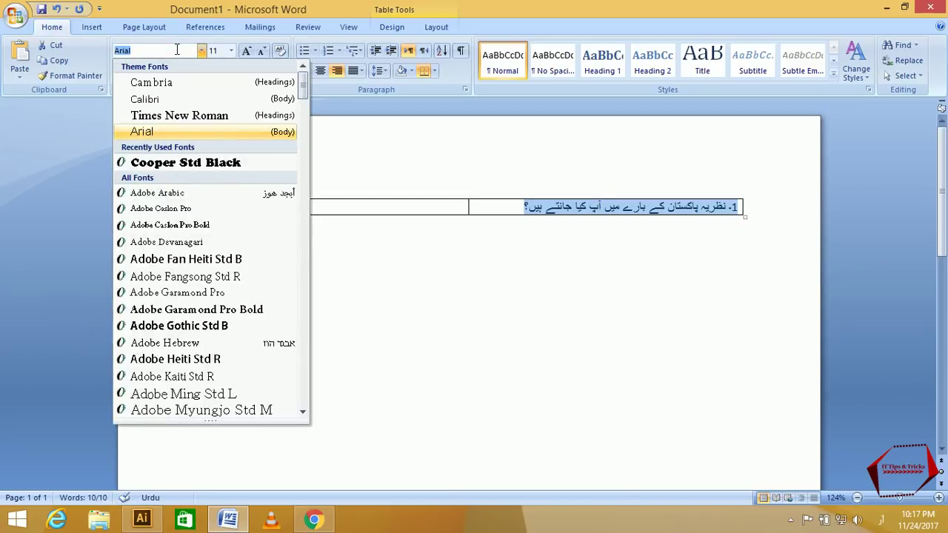
{"action": "left_click", "coordinate": [185, 164]}
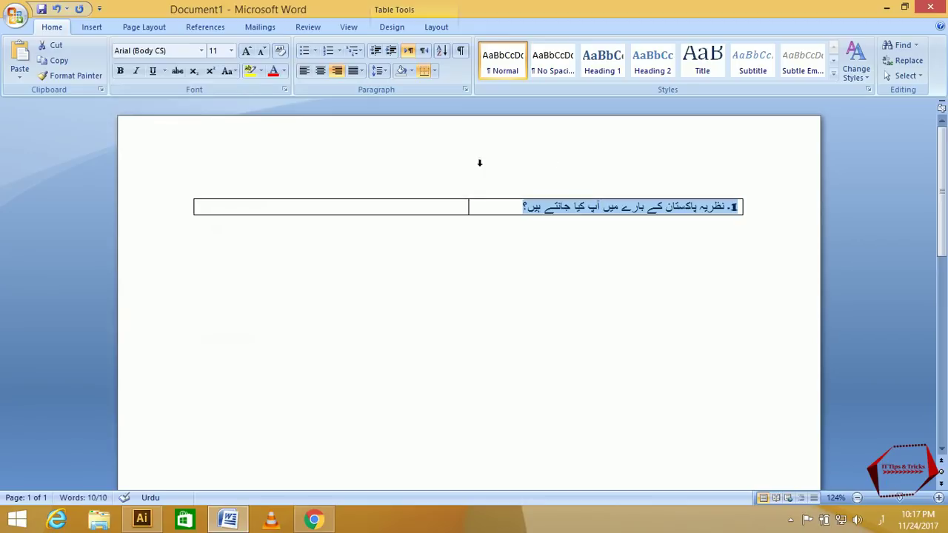
Step: Reselect the Urdu question and change its font to Jameel Noori Nastaleeq
{"action": "left_click_drag", "start_coordinate": [520, 206], "coordinate": [734, 207]}
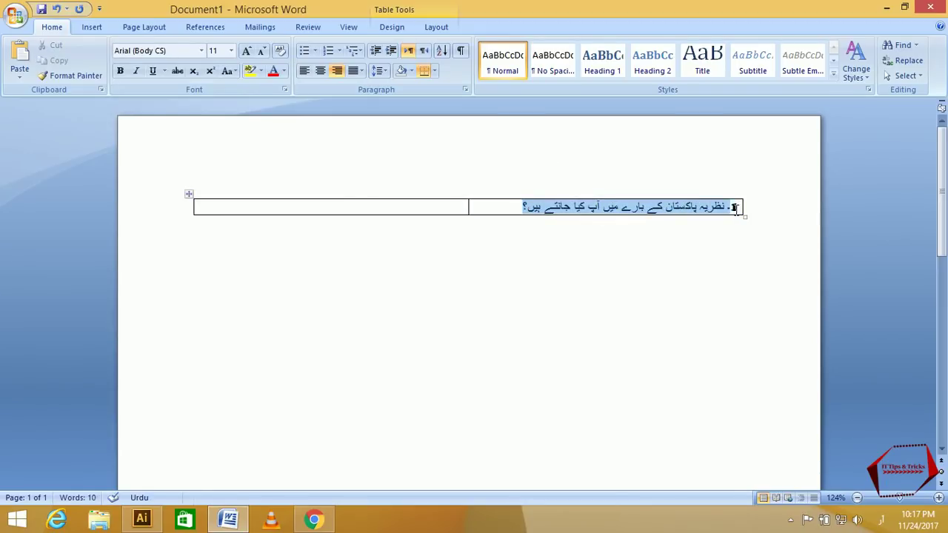
{"action": "left_click", "coordinate": [174, 52]}
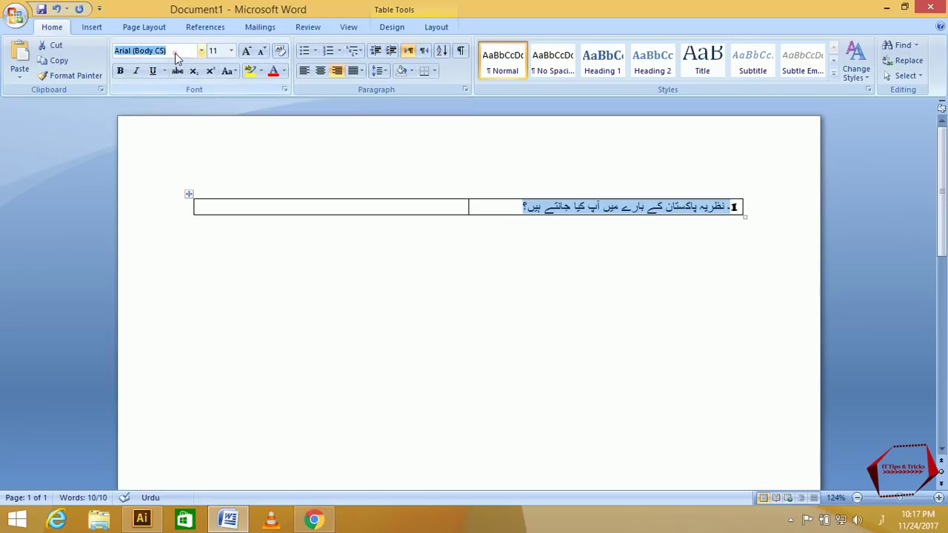
{"action": "left_click", "coordinate": [176, 52]}
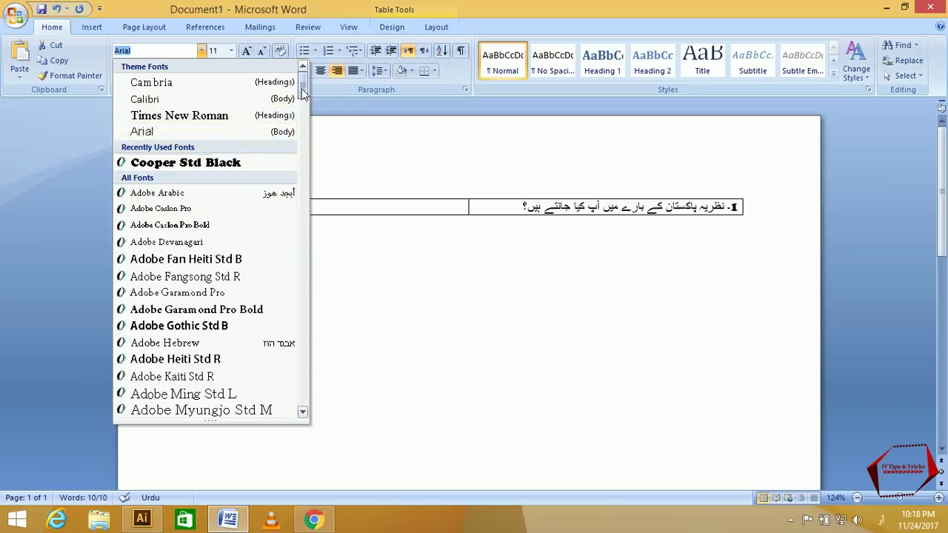
{"action": "left_click_drag", "start_coordinate": [302, 90], "coordinate": [303, 108]}
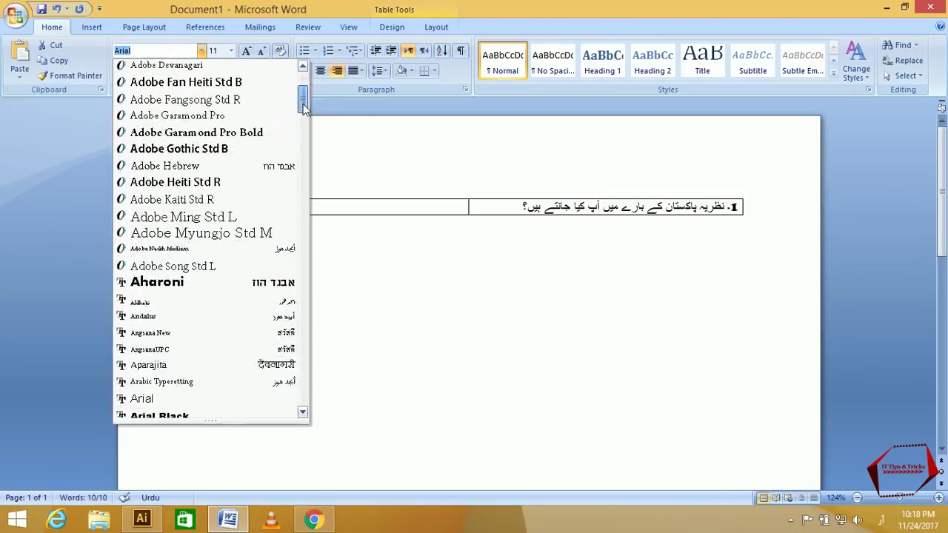
{"action": "left_click_drag", "start_coordinate": [304, 107], "coordinate": [310, 144]}
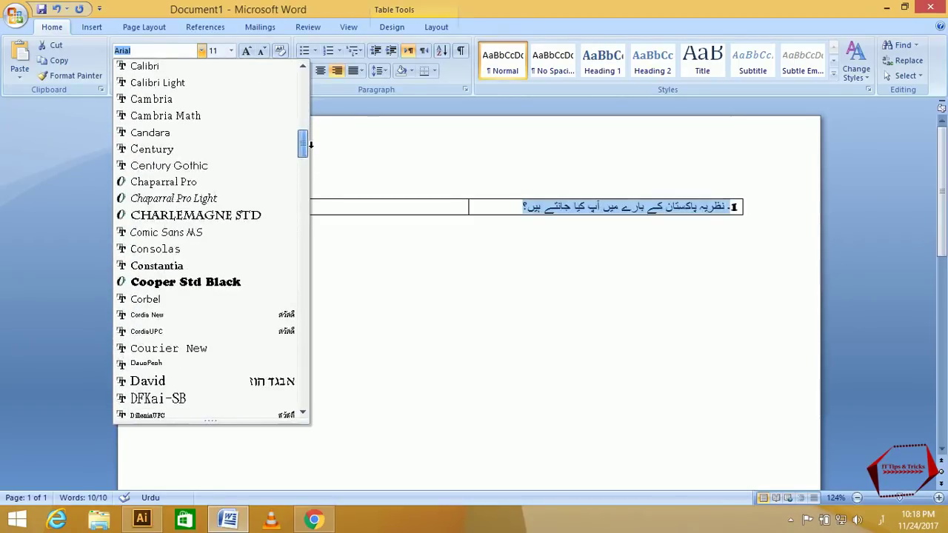
{"action": "left_click_drag", "start_coordinate": [311, 144], "coordinate": [314, 191]}
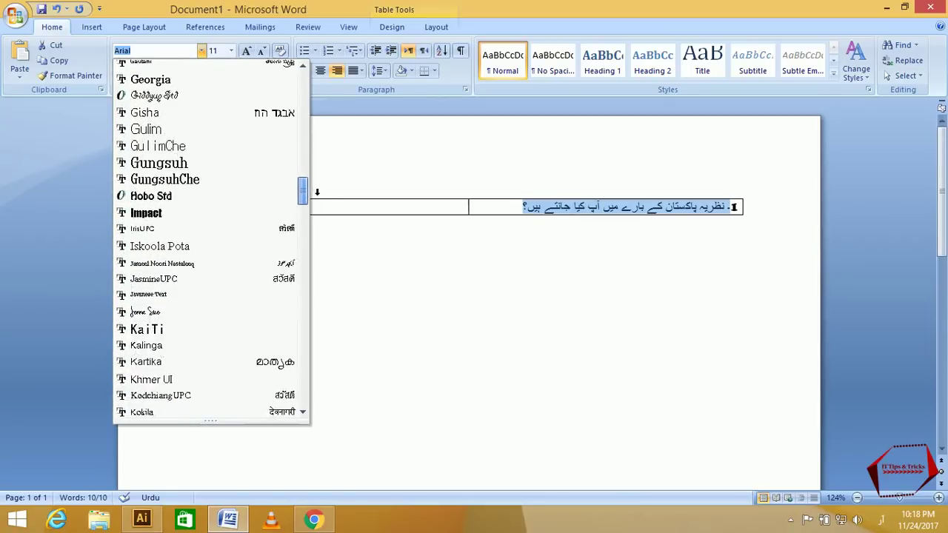
{"action": "left_click", "coordinate": [188, 263]}
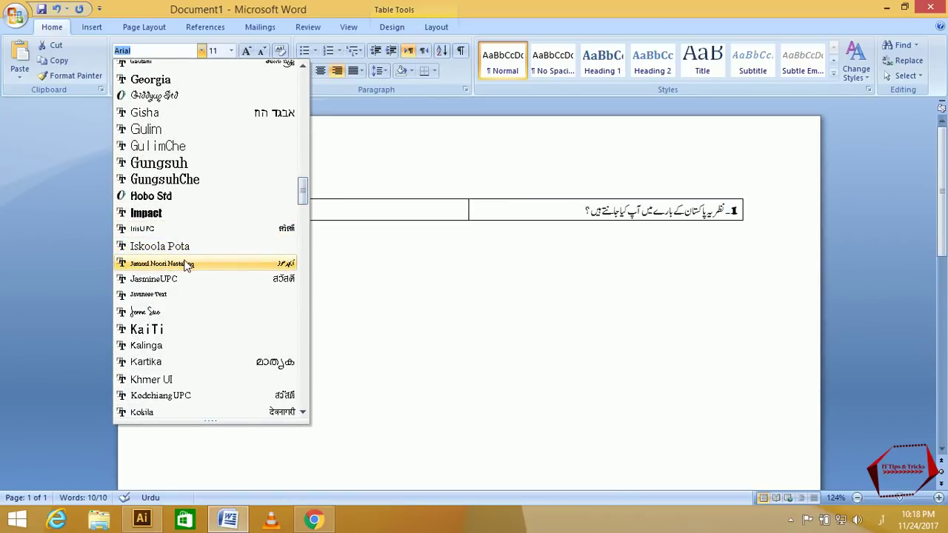
{"action": "left_click", "coordinate": [634, 261]}
{"action": "left_click", "coordinate": [581, 212]}
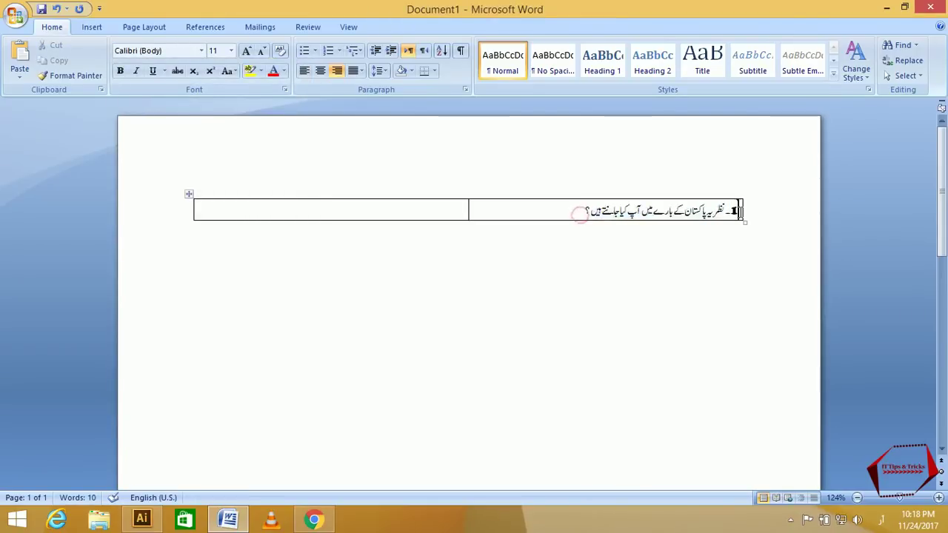
Step: Close Word, answering No to saving Document1
{"action": "left_click", "coordinate": [708, 244]}
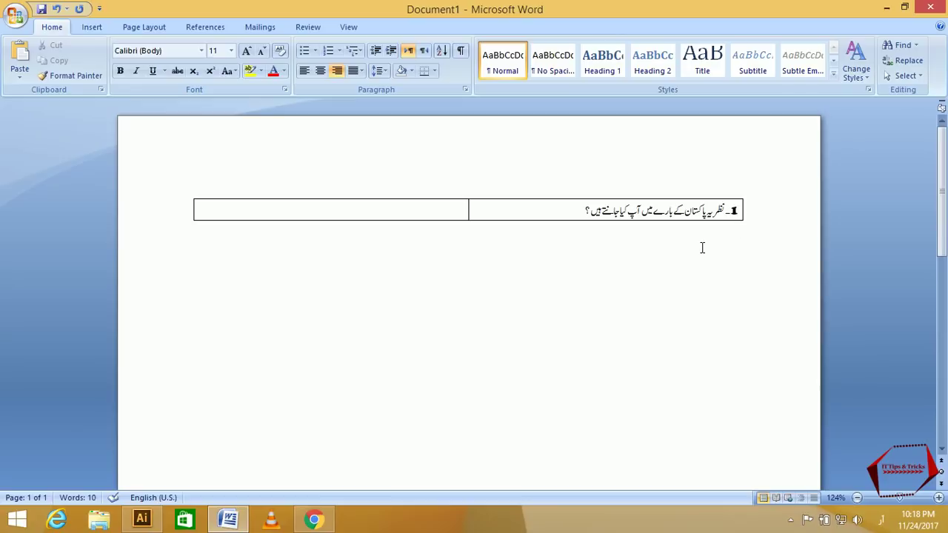
{"action": "left_click", "coordinate": [930, 7]}
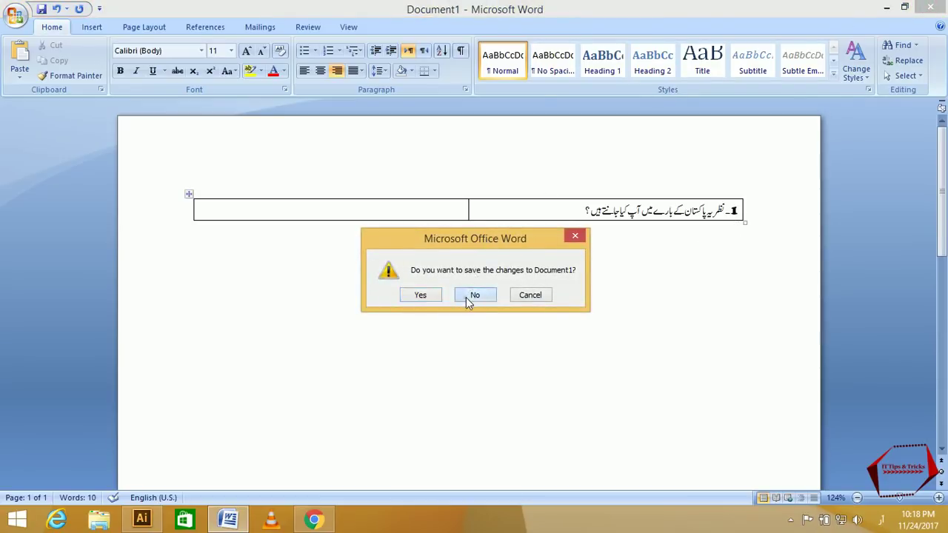
{"action": "left_click", "coordinate": [465, 297]}
{"action": "right_click", "coordinate": [379, 170]}
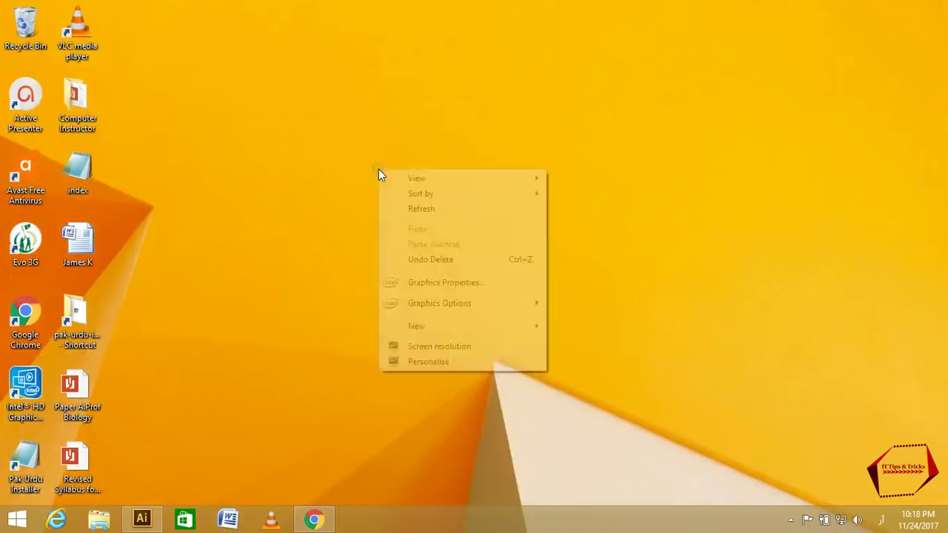
{"action": "left_click", "coordinate": [413, 209]}
{"action": "right_click", "coordinate": [230, 189]}
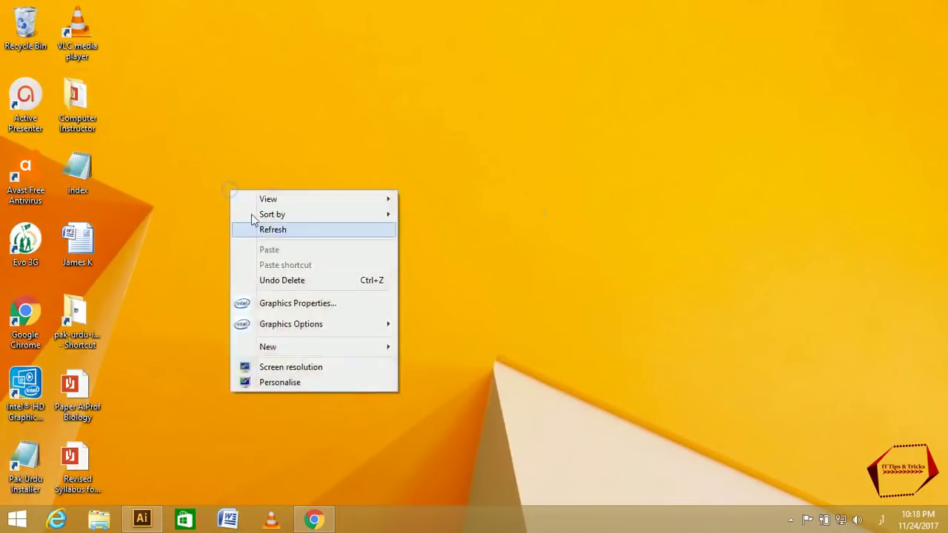
{"action": "left_click", "coordinate": [271, 231]}
{"action": "right_click", "coordinate": [271, 234]}
{"action": "left_click", "coordinate": [305, 273]}
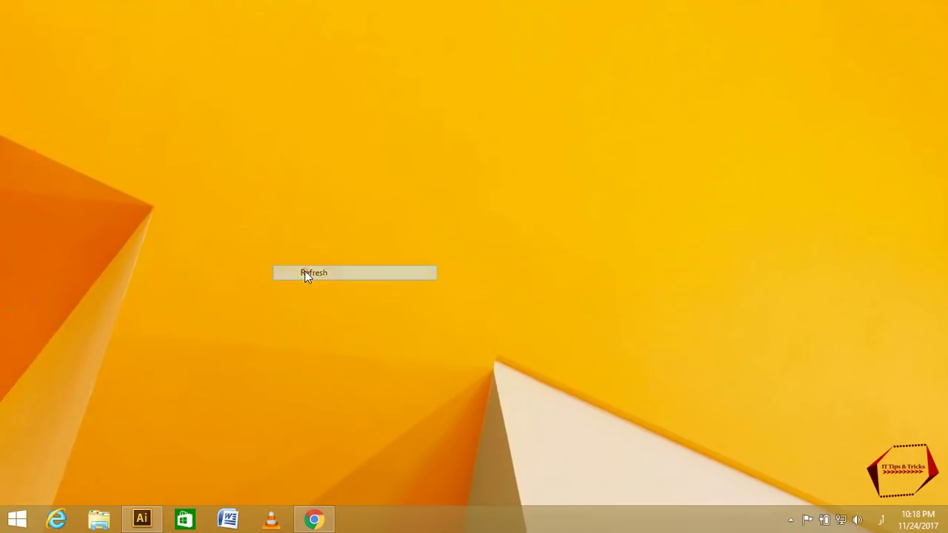
{"action": "right_click", "coordinate": [197, 175]}
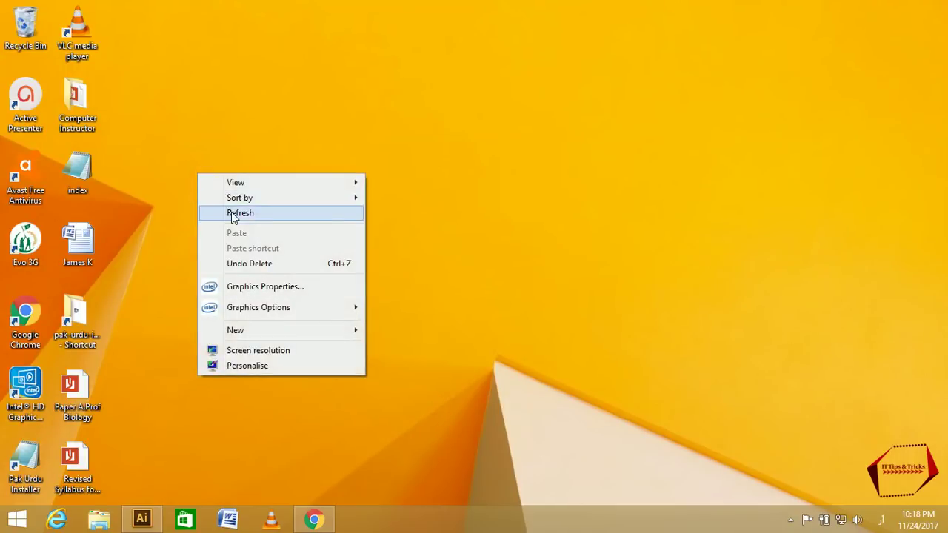
{"action": "left_click", "coordinate": [233, 212]}
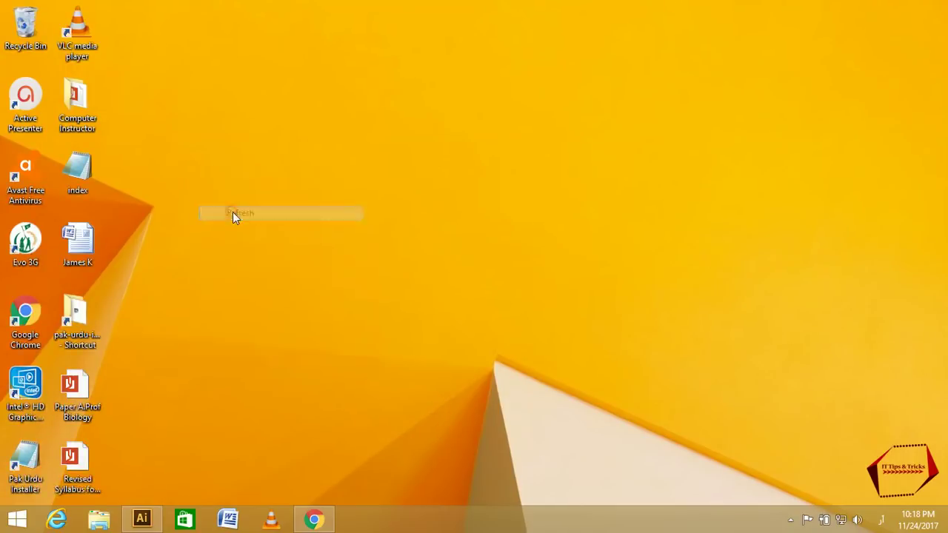
{"action": "left_click", "coordinate": [790, 520]}
{"action": "mouse_move", "coordinate": [770, 450]}
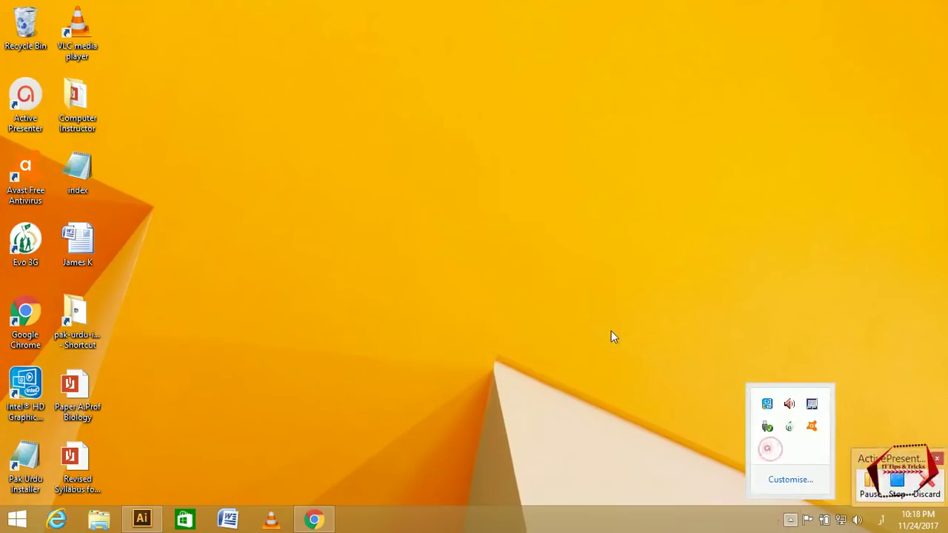
{"action": "left_click_drag", "start_coordinate": [770, 378], "coordinate": [486, 233]}
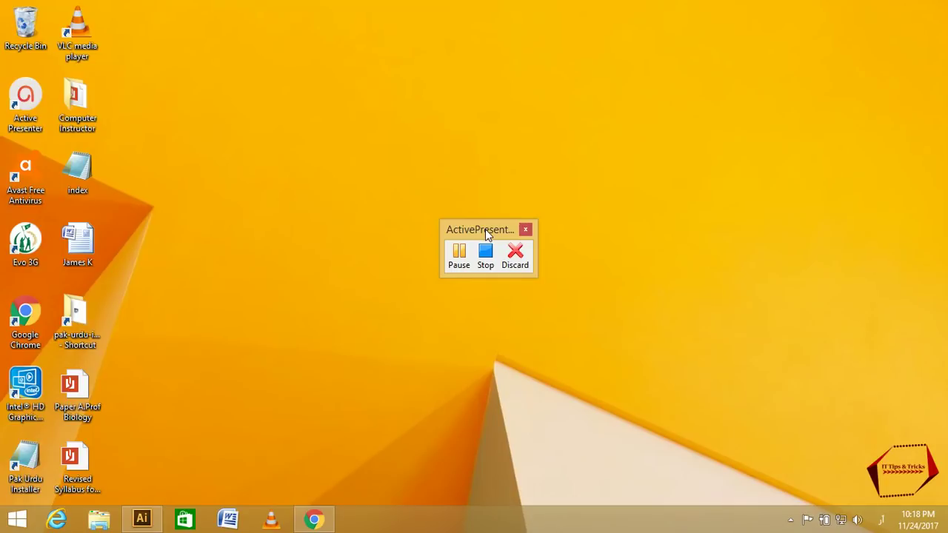
{"action": "left_click_drag", "start_coordinate": [485, 230], "coordinate": [432, 184]}
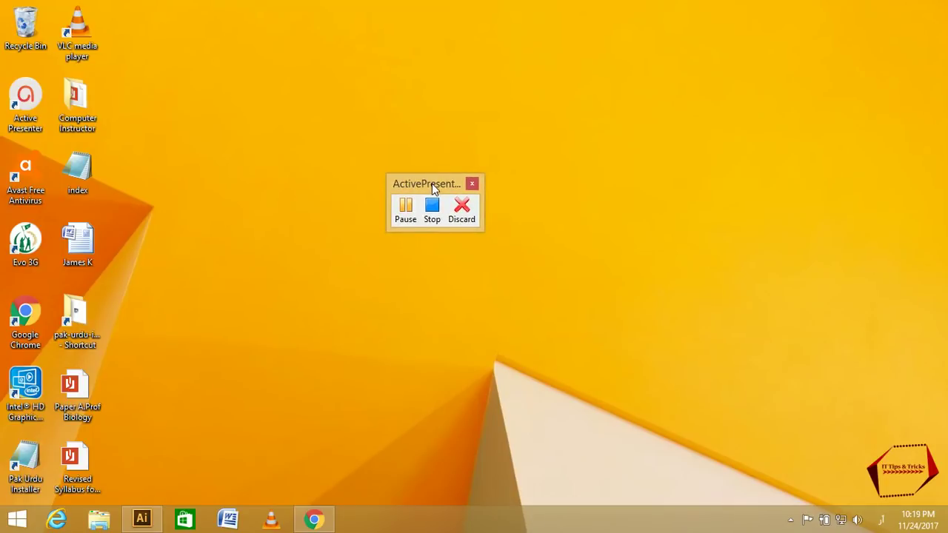
{"action": "left_click_drag", "start_coordinate": [431, 184], "coordinate": [473, 210]}
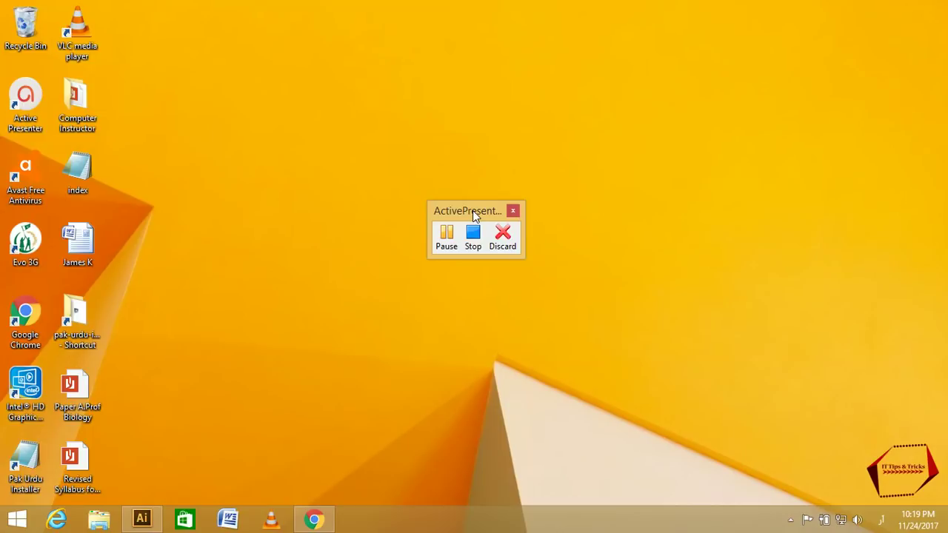
{"action": "left_click_drag", "start_coordinate": [472, 211], "coordinate": [494, 237]}
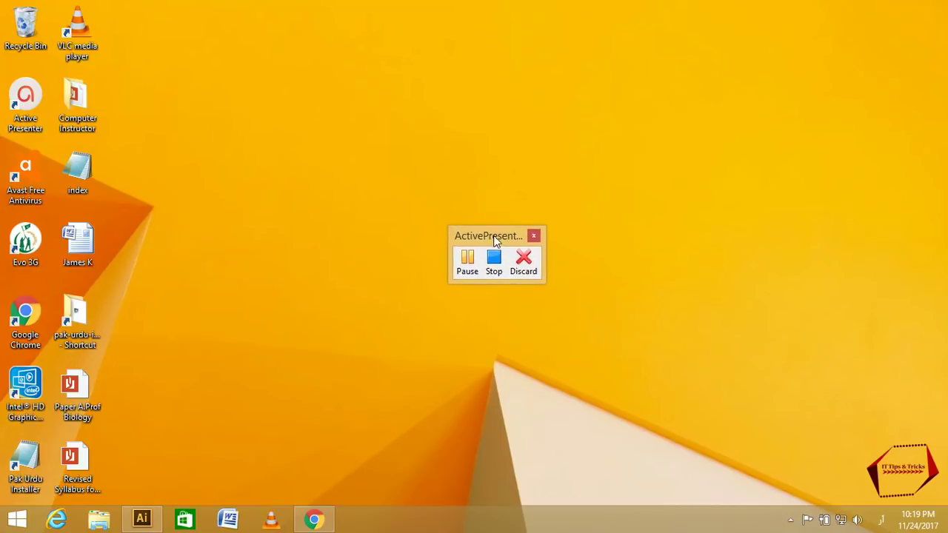